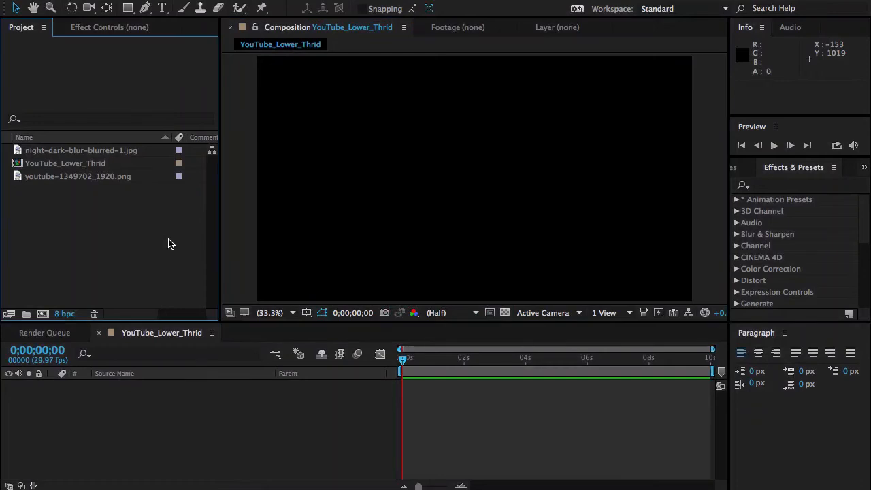
Step: Review the width, height, duration and frame rate in the YouTube_Lower_Thrid composition's settings
left_click(156, 333)
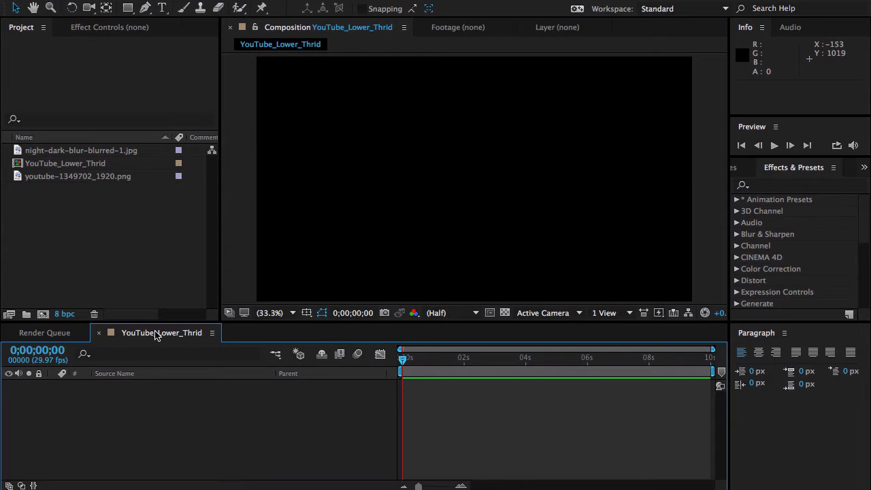
key("ctrl+k")
left_click(367, 168)
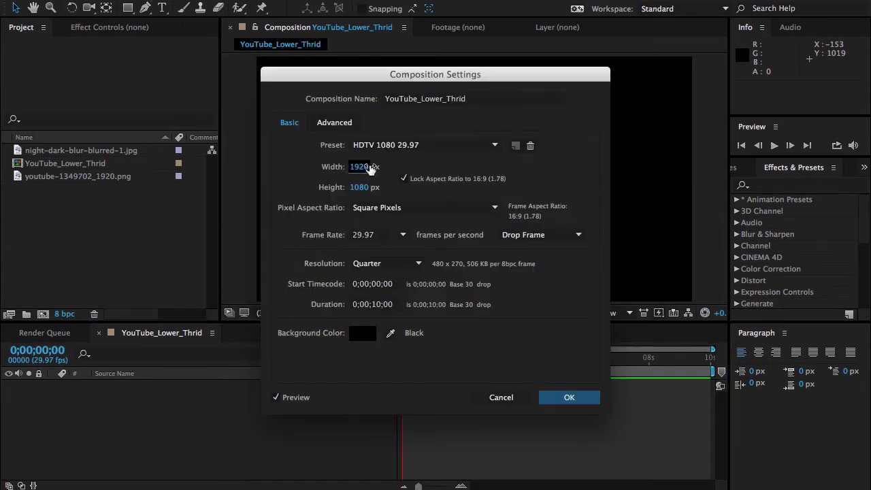
left_click(364, 189)
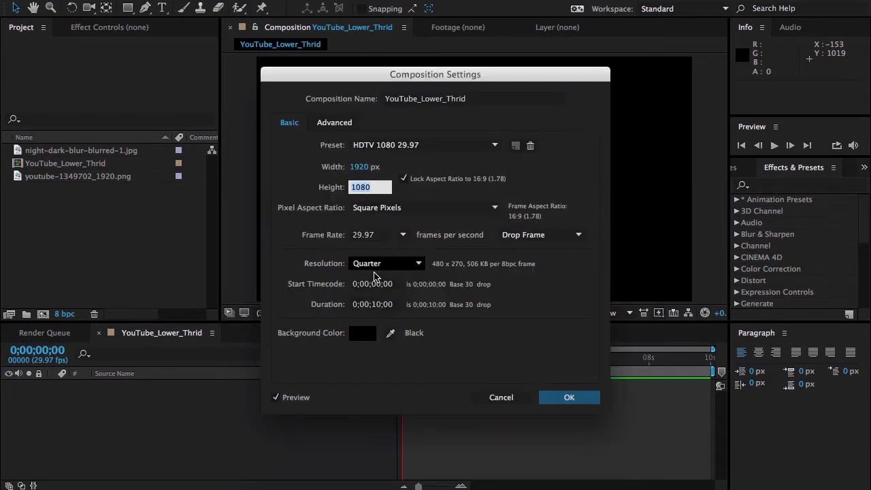
left_click(374, 305)
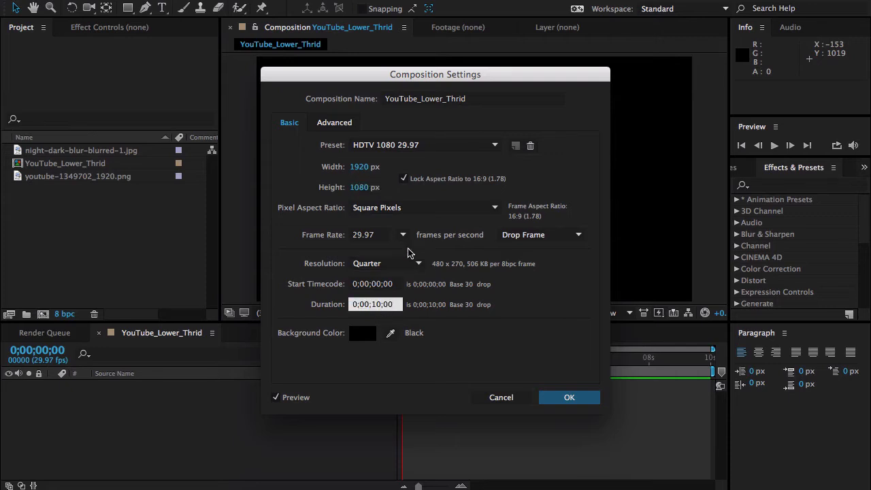
left_click(380, 234)
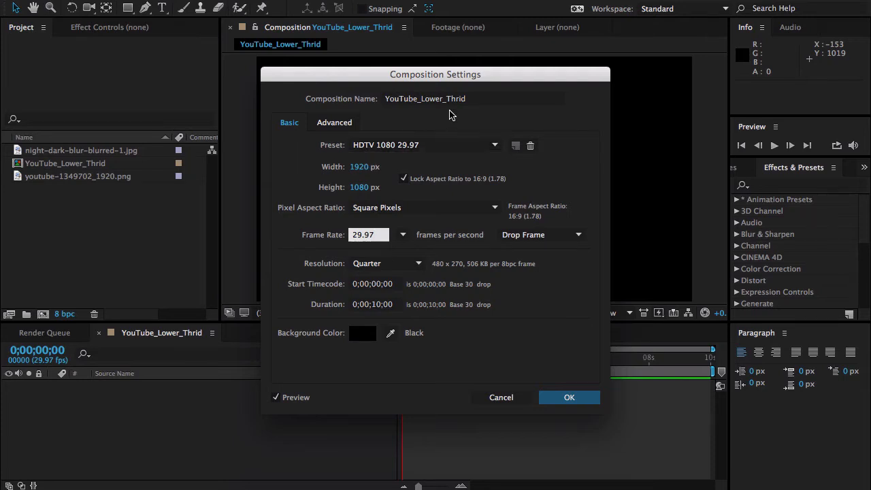
left_click(553, 398)
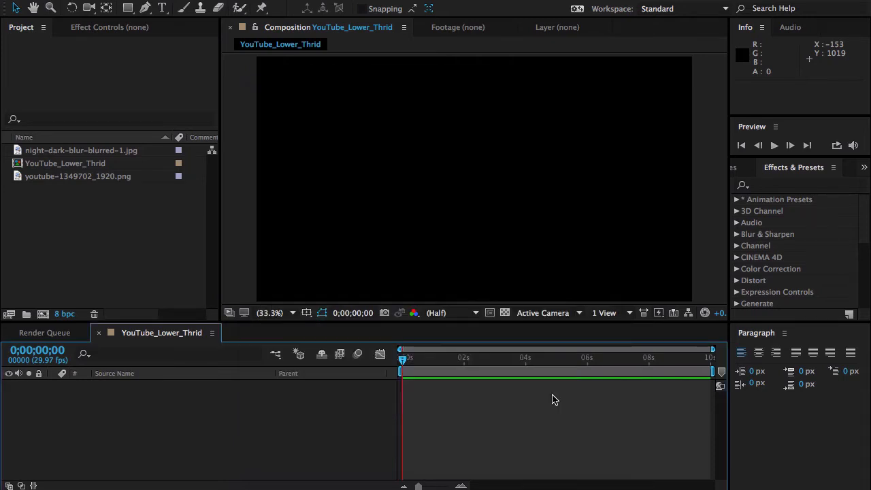
Step: Add night-dark-blur-blurred-1.jpg to the YouTube_Lower_Thrid composition as the background layer
left_click(97, 153)
left_click(74, 179)
left_click(116, 155)
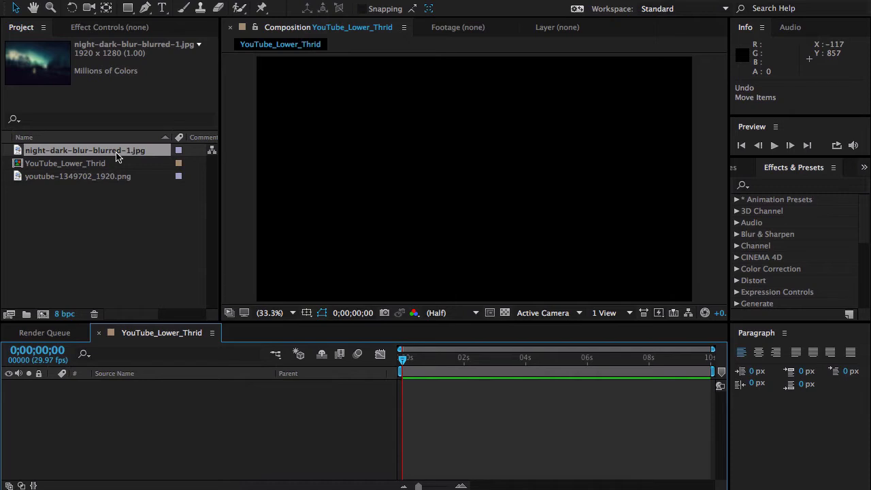
left_click_drag(115, 156, 128, 397)
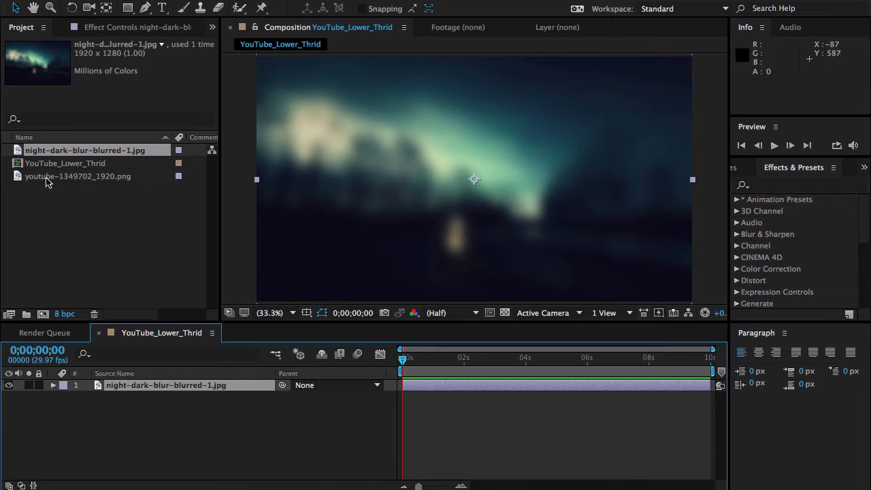
Step: Create a new composition named Icon, 400 px wide and 400 px high, with the aspect ratio unlocked
left_click(43, 314)
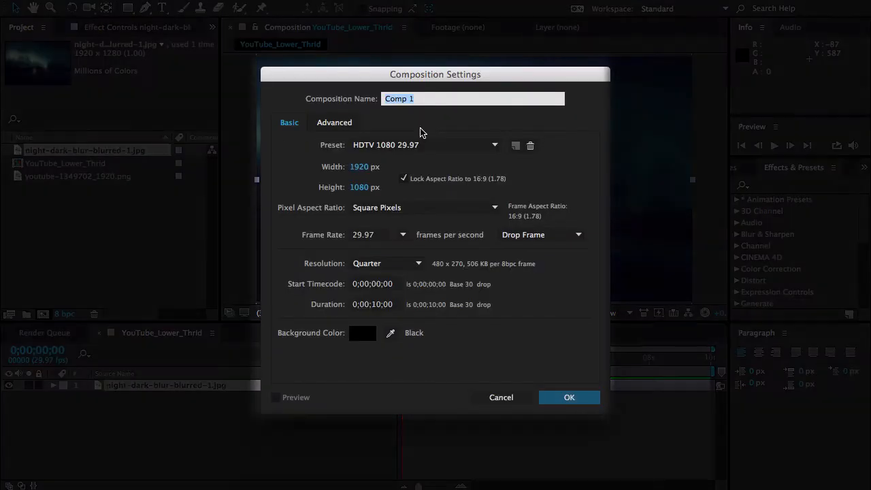
key("BackSpace")
left_click(406, 179)
left_click(360, 168)
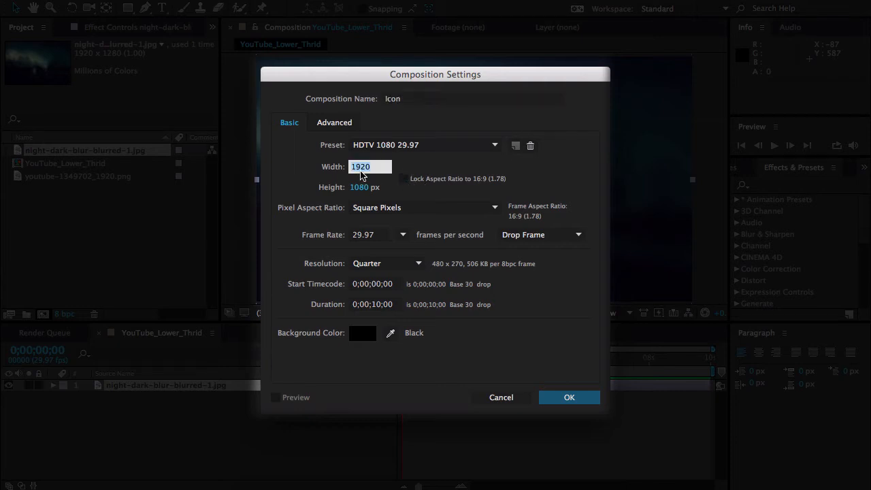
type("400")
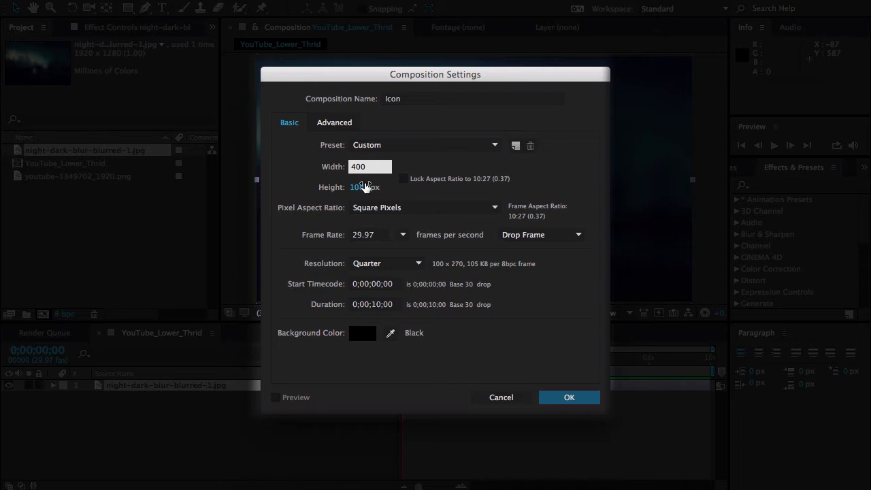
left_click(364, 189)
type("400")
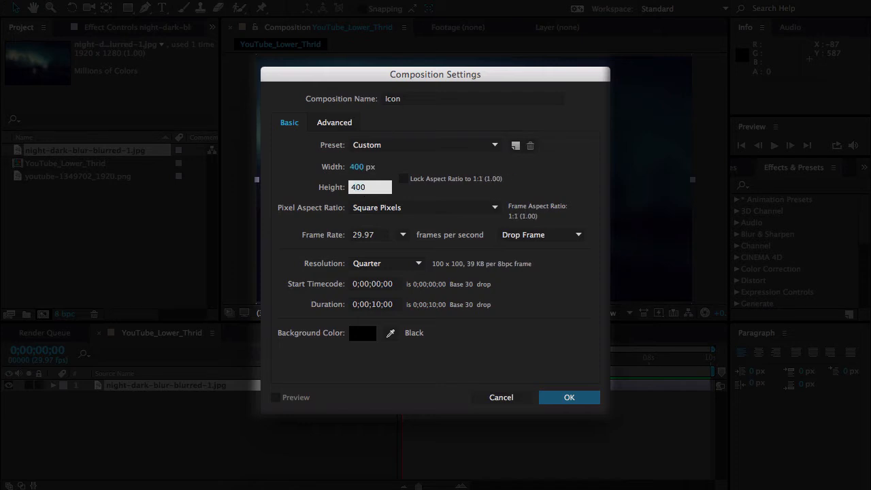
left_click(569, 397)
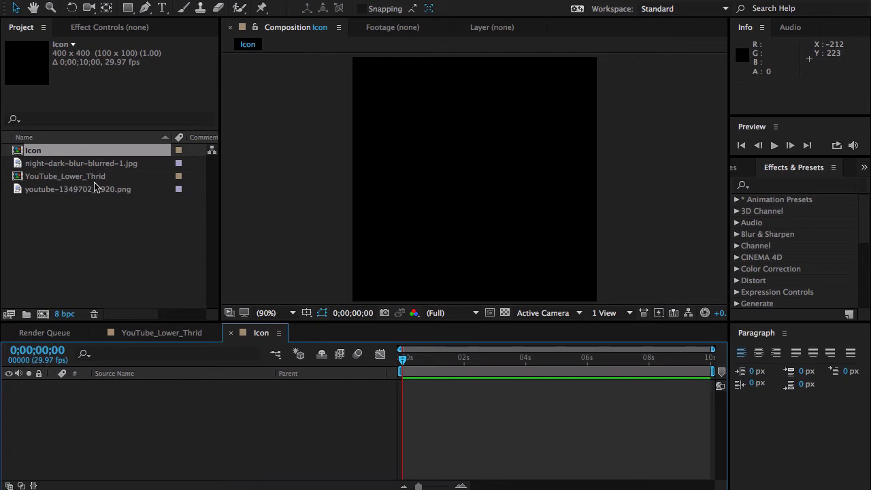
Step: Place youtube-1349702_1920.png in the Icon composition and, with the Switches column shown, scale it to 26%
left_click_drag(92, 192, 201, 400)
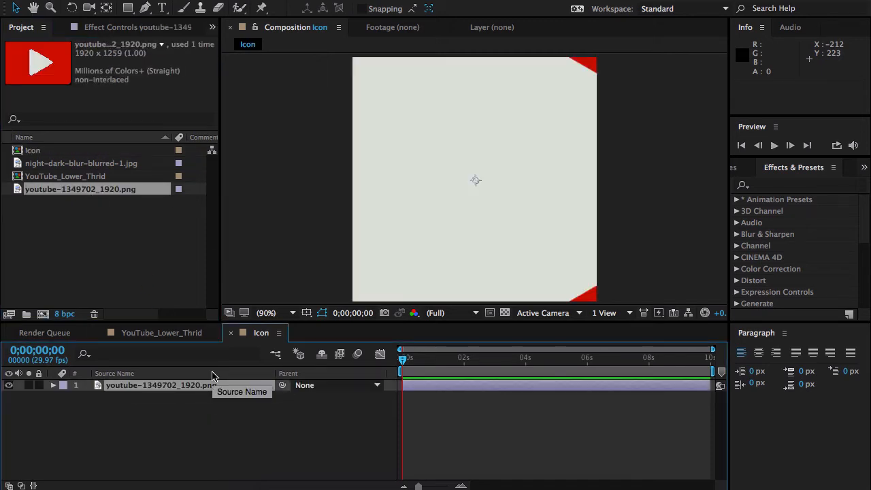
key("s")
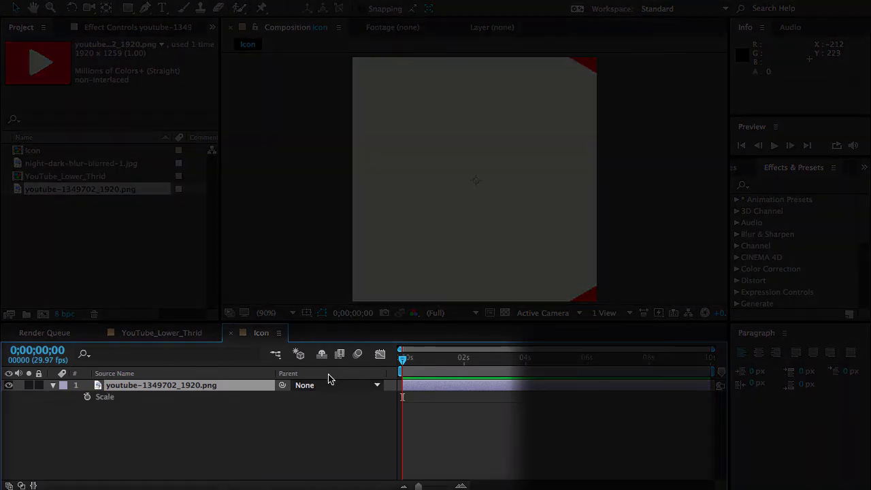
right_click(328, 379)
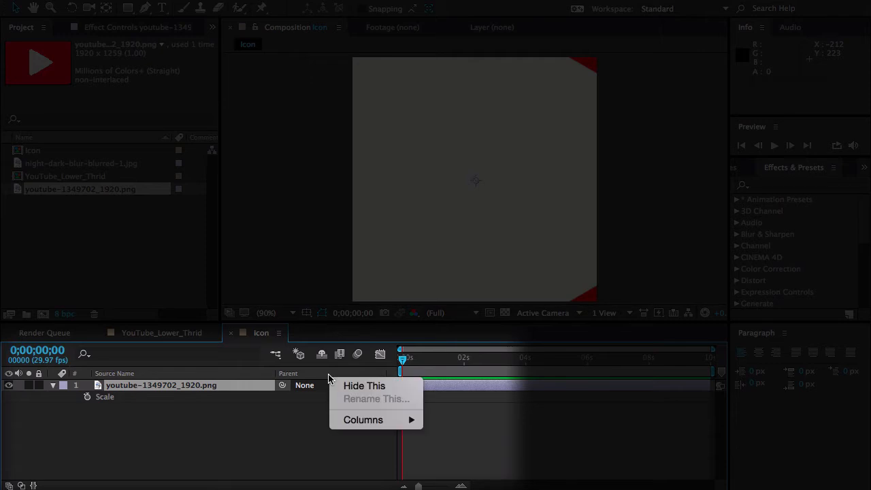
mouse_move(400, 422)
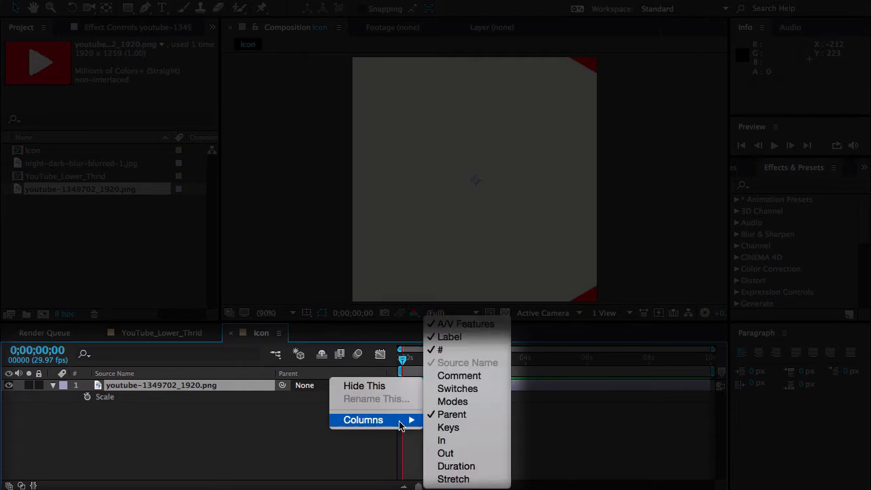
left_click(447, 390)
left_click_drag(323, 404, 275, 404)
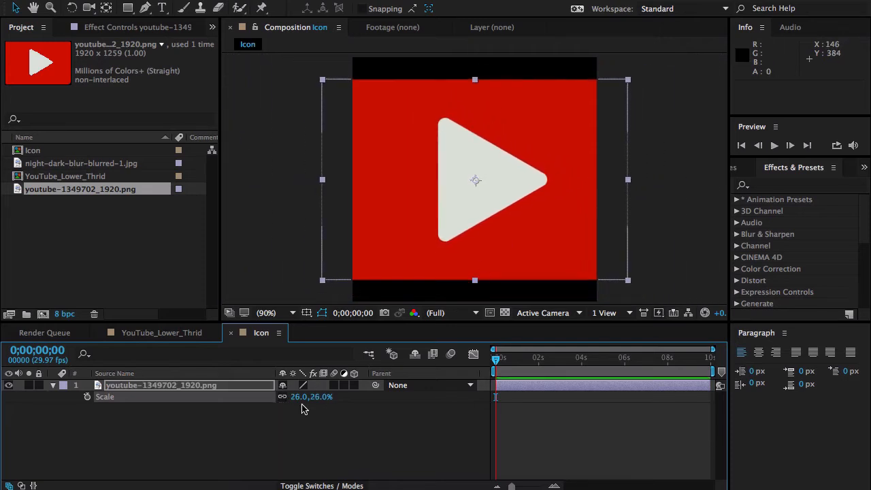
Step: Create a 400 x 400 px solid in the Icon composition, sampling its color from the logo's red background
right_click(310, 407)
mouse_move(392, 364)
left_click(502, 390)
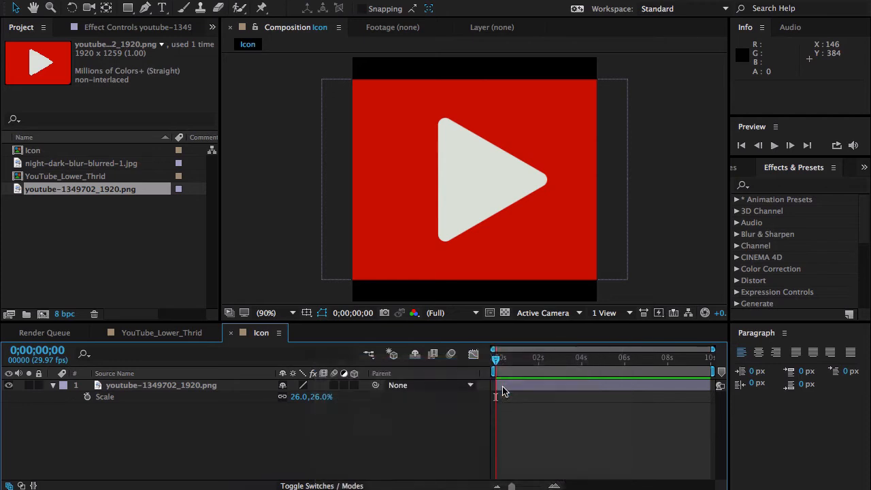
left_click_drag(462, 112, 269, 130)
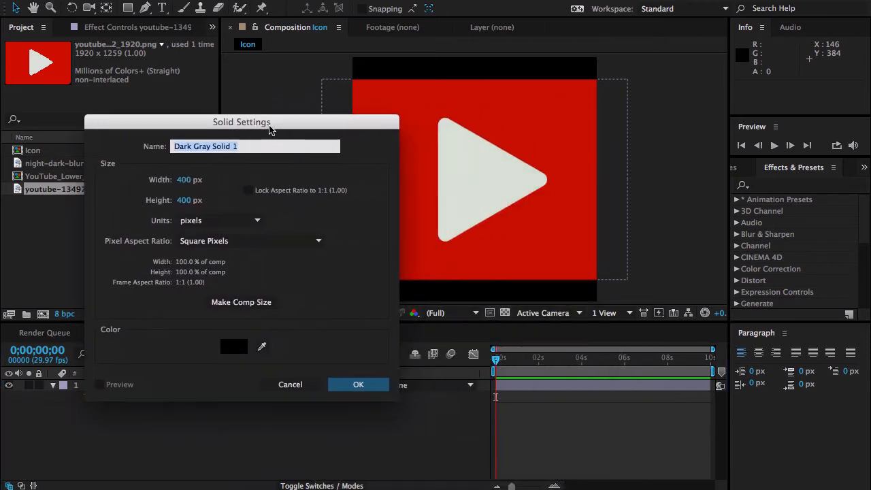
left_click(261, 346)
left_click(515, 254)
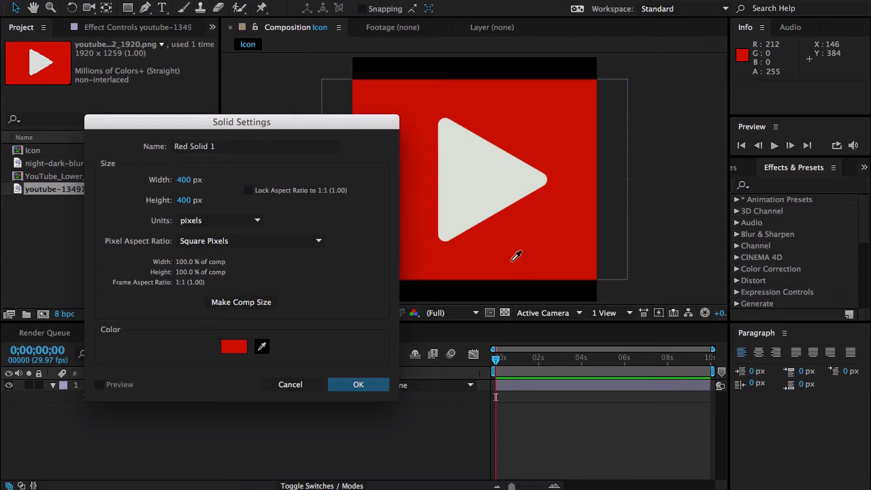
left_click(356, 383)
Step: Move the red solid below the youtube-1349702_1920.png layer
left_click_drag(258, 393, 246, 411)
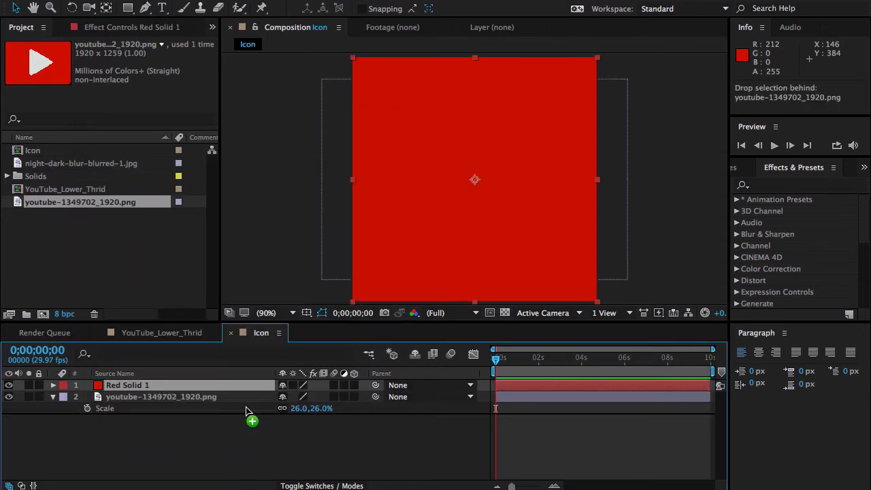
left_click_drag(246, 411, 246, 412)
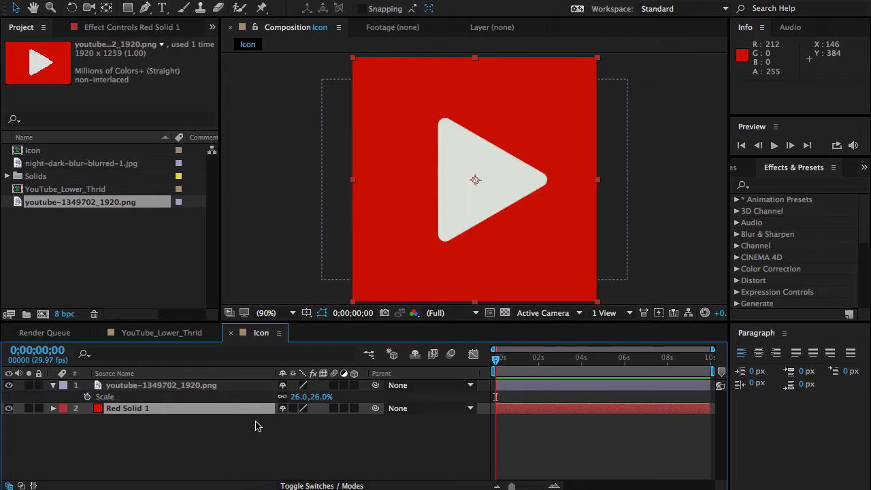
left_click(254, 434)
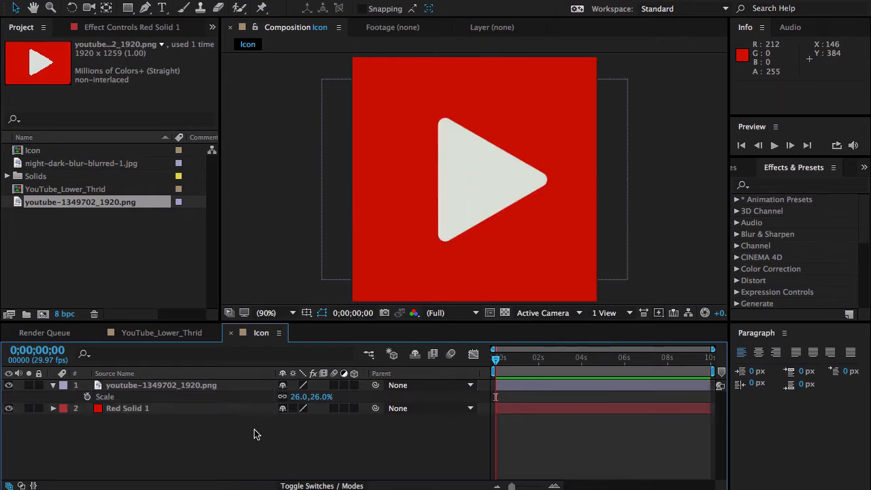
Step: Close the Icon composition and place it as a layer in the lower-left area of the YouTube_Lower_Thrid frame
left_click(231, 333)
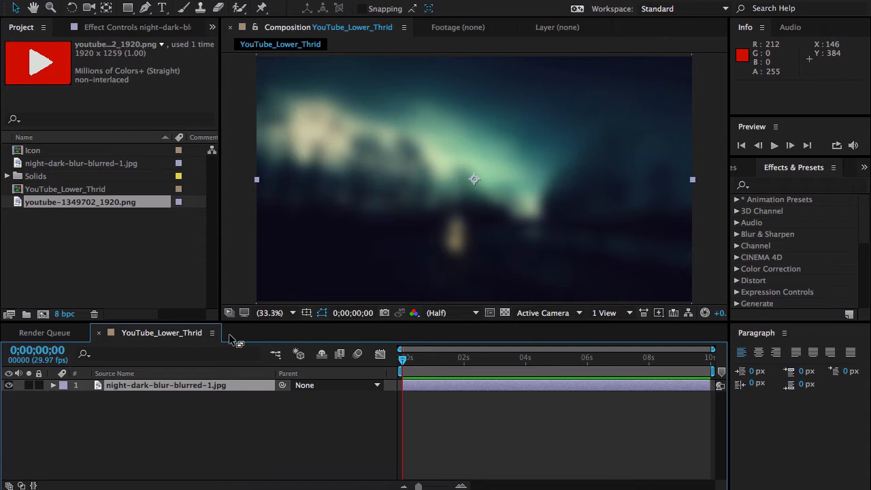
left_click(175, 425)
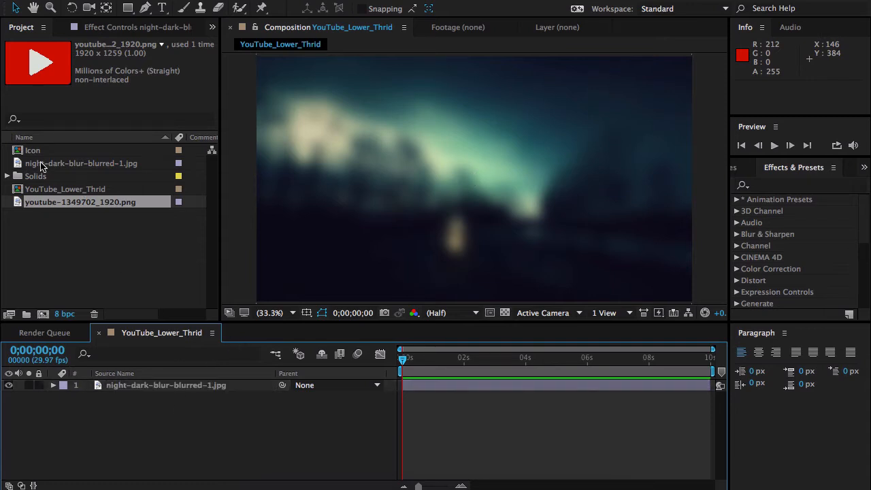
left_click_drag(30, 153, 321, 242)
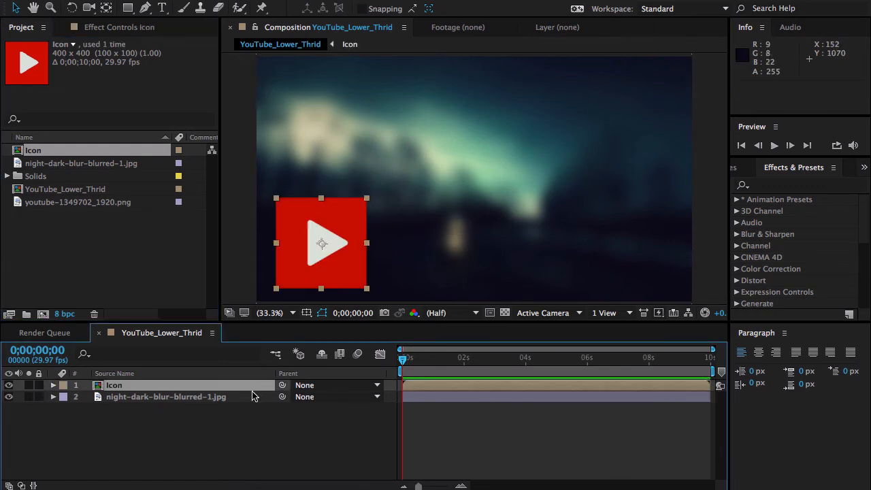
Step: Scale the Icon layer to 70% using the switches columns, hiding those columns again when done
key("s")
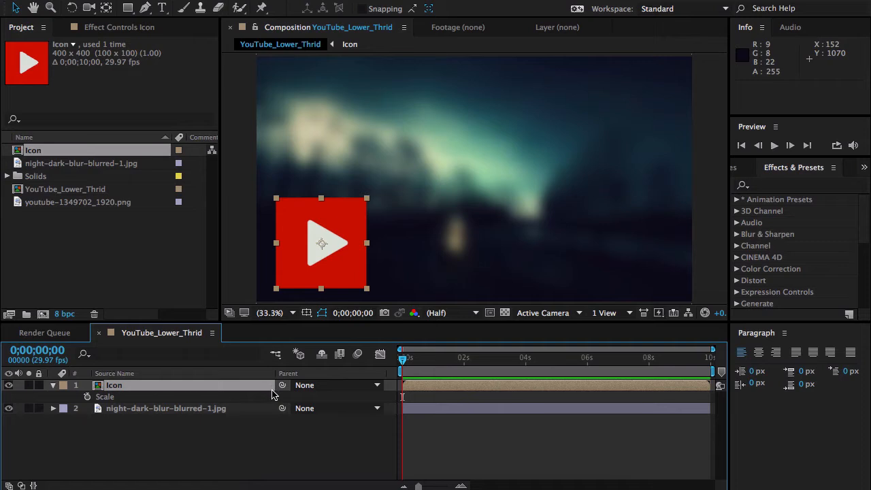
key("F4")
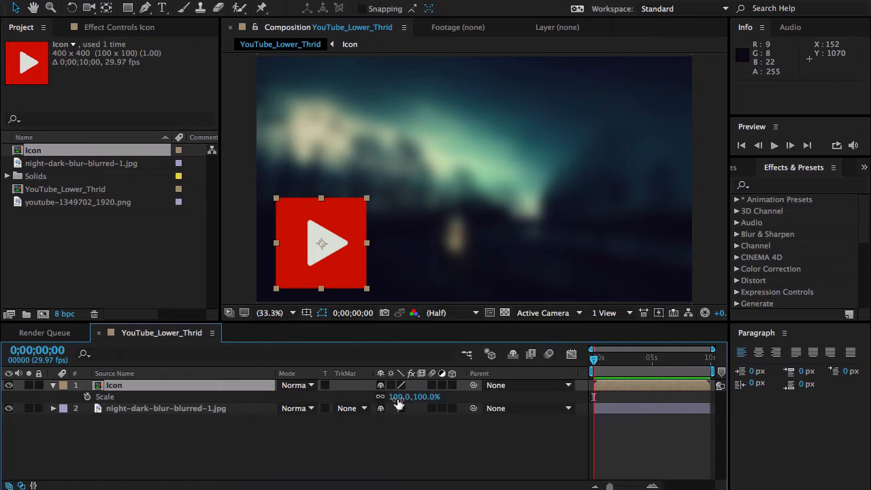
left_click_drag(396, 398, 391, 398)
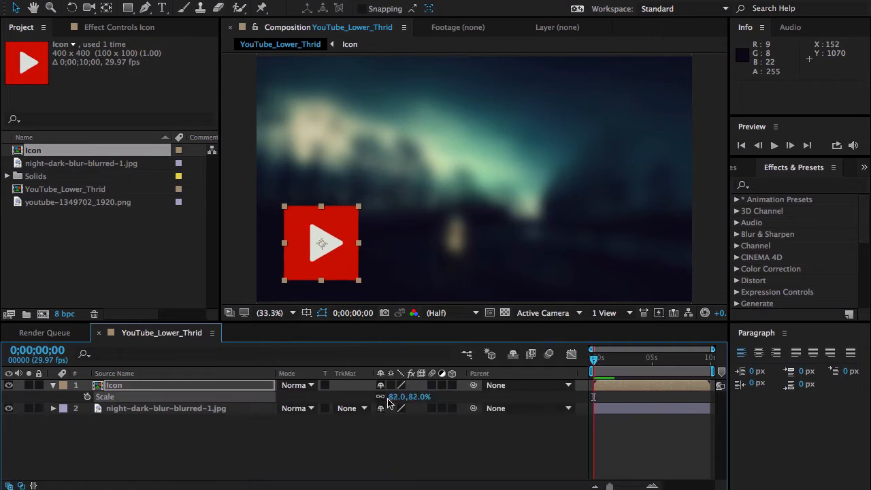
type("70")
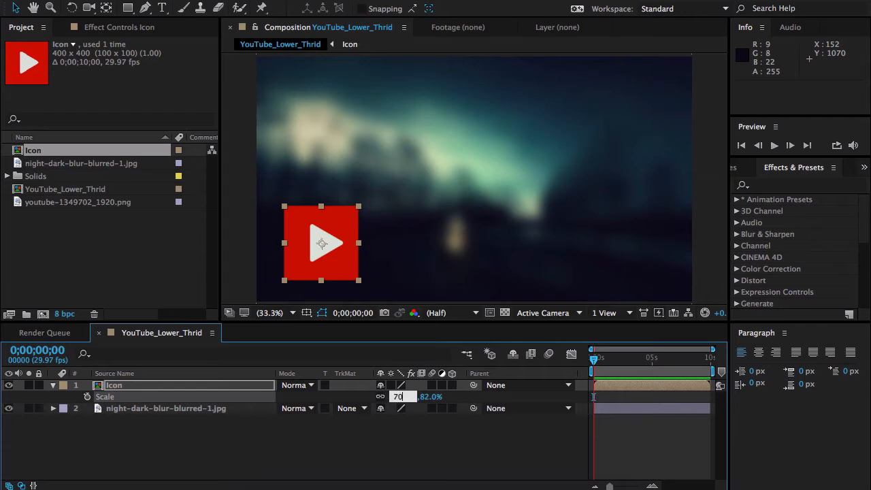
key("Return")
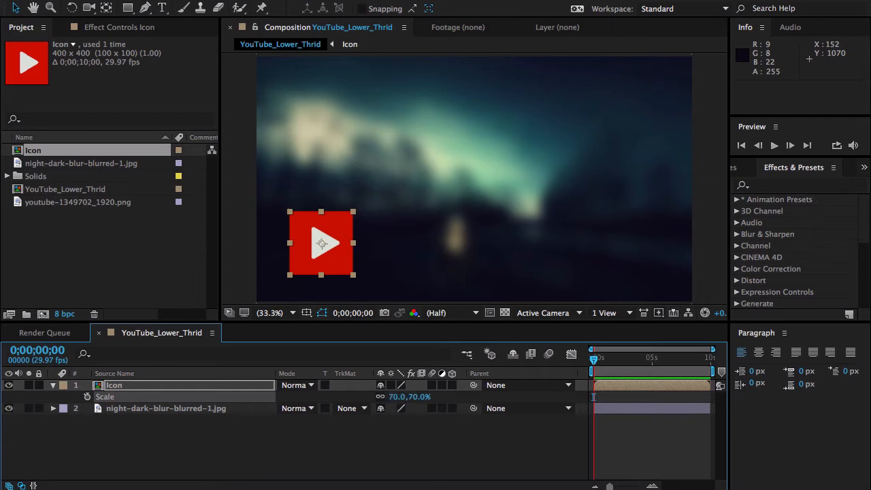
left_click(353, 440)
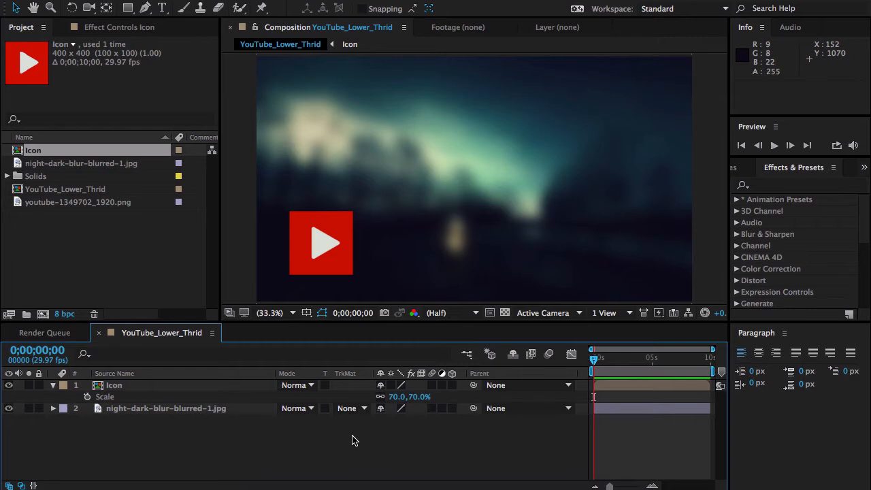
key("F4")
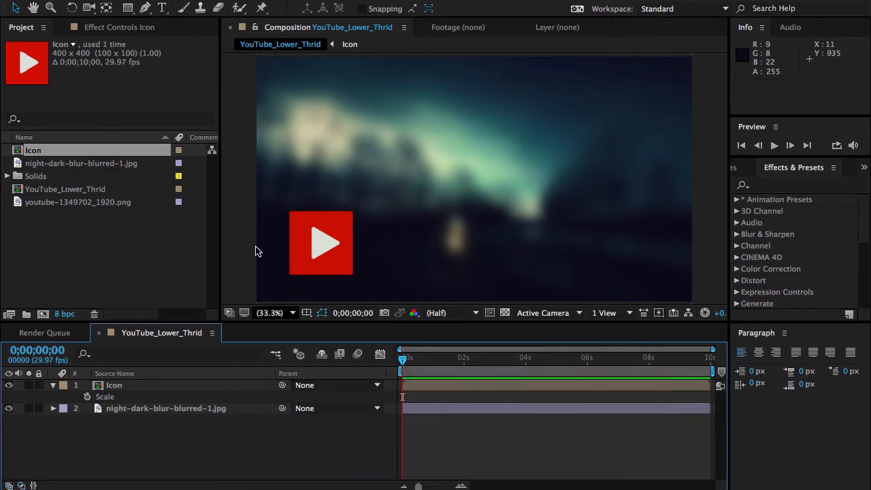
Step: Draw a red rectangle shape about 303 x 315 px fully covering the icon, with a 0 px stroke
left_click(334, 264)
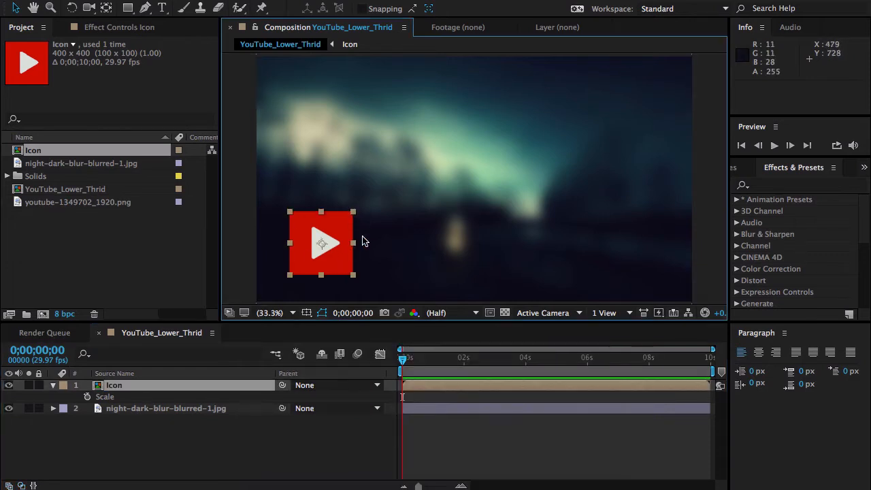
left_click(235, 442)
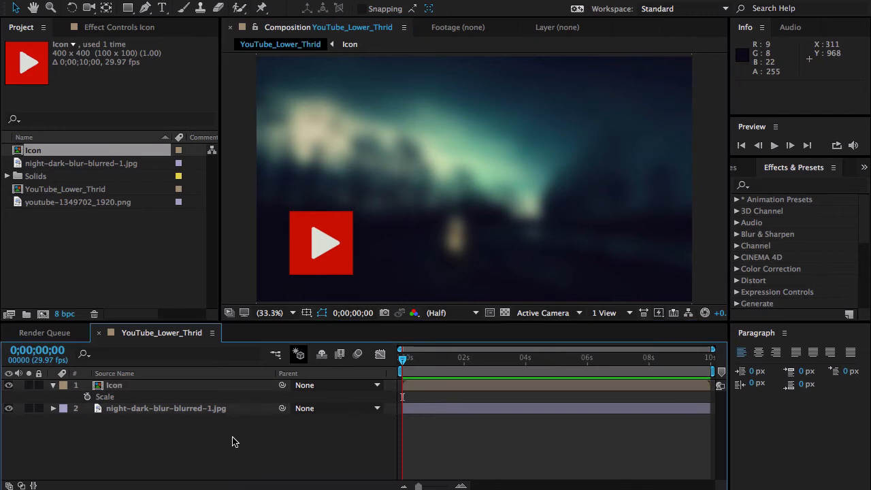
left_click(128, 8)
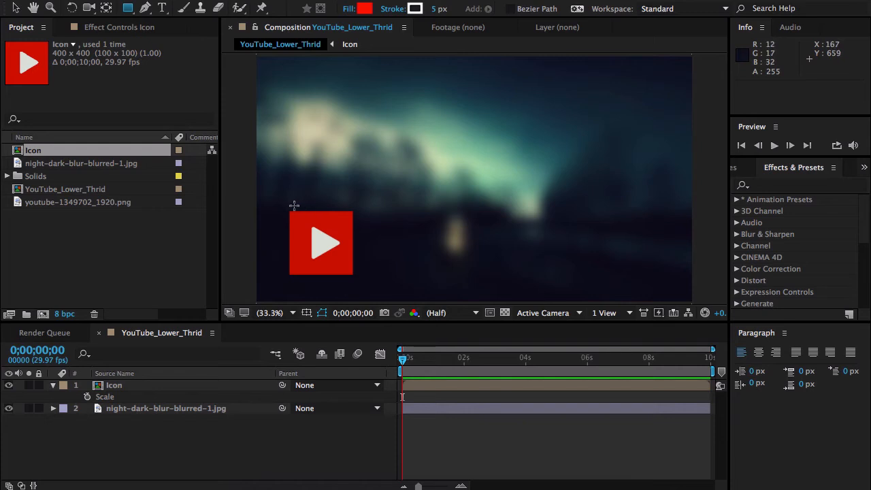
left_click_drag(287, 207, 355, 279)
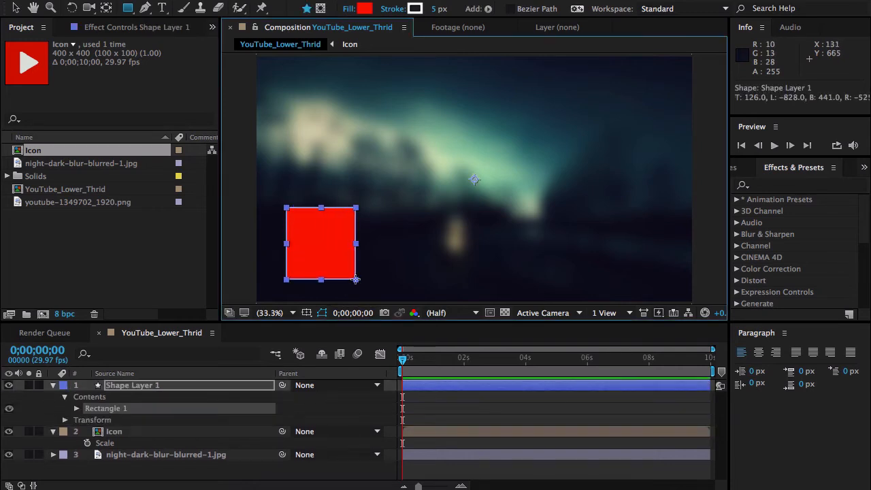
left_click_drag(435, 9, 390, 18)
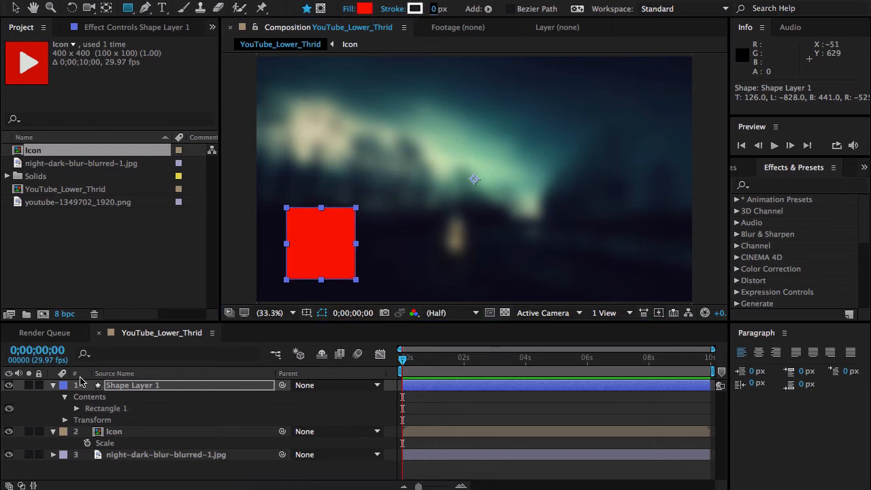
Step: Collapse the layer properties and rename the rectangle's shape layer as Mask_Icon
left_click(53, 385)
left_click(53, 398)
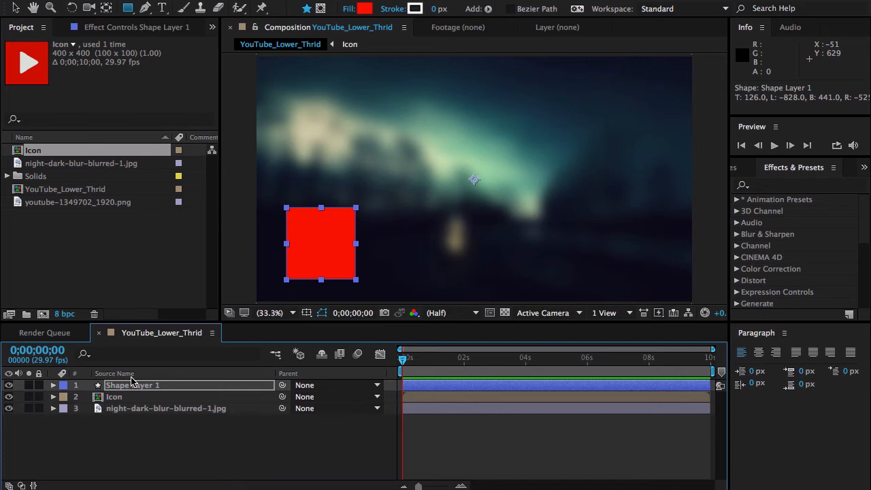
left_click(136, 387)
key("Return")
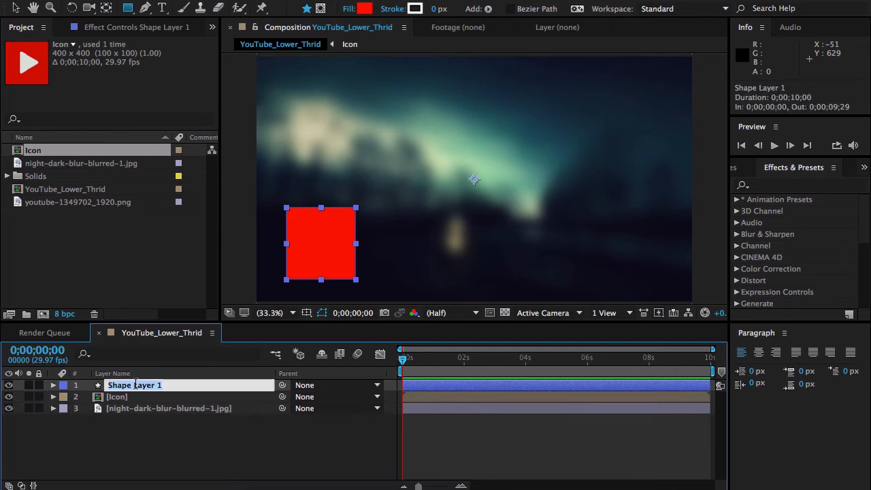
type("Mask")
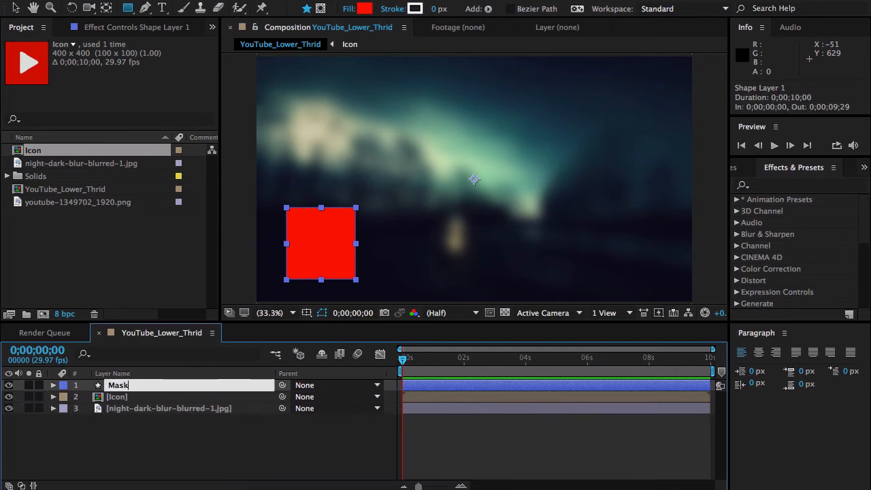
type("_Icon")
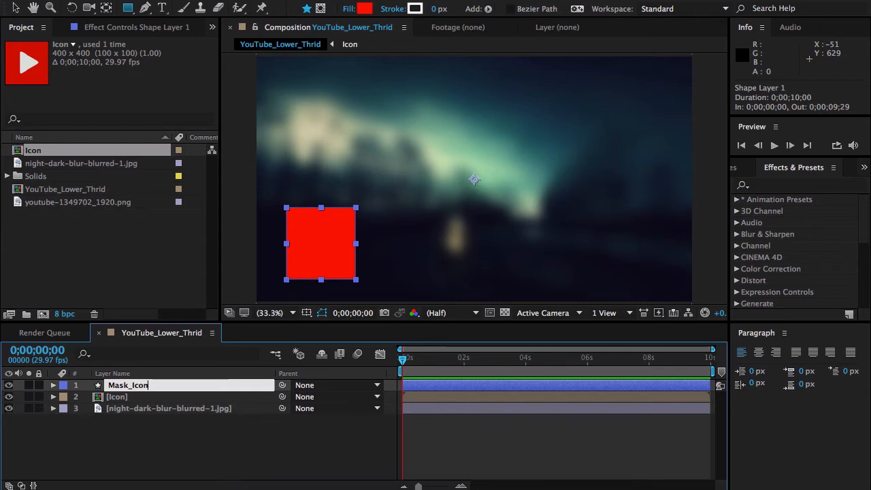
key("Return")
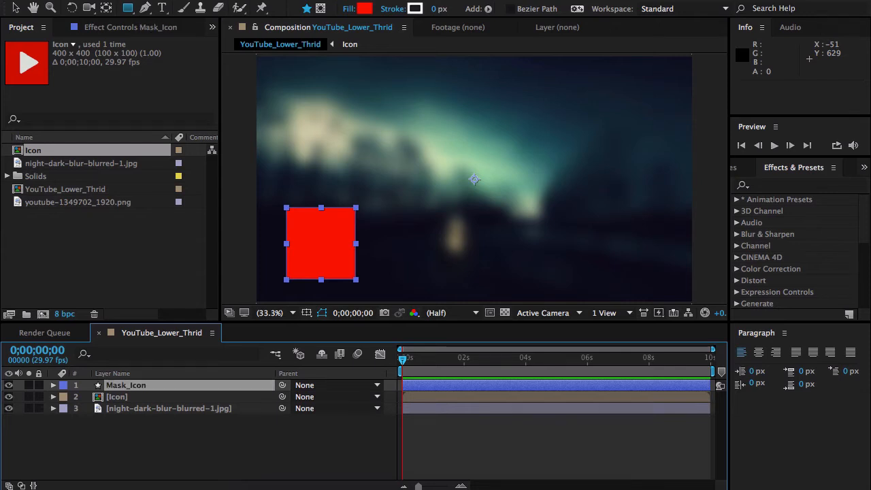
Step: Set the Icon layer's track matte to Alpha Matte "Mask_Icon", hiding the switches and modes columns again when done
key("F4")
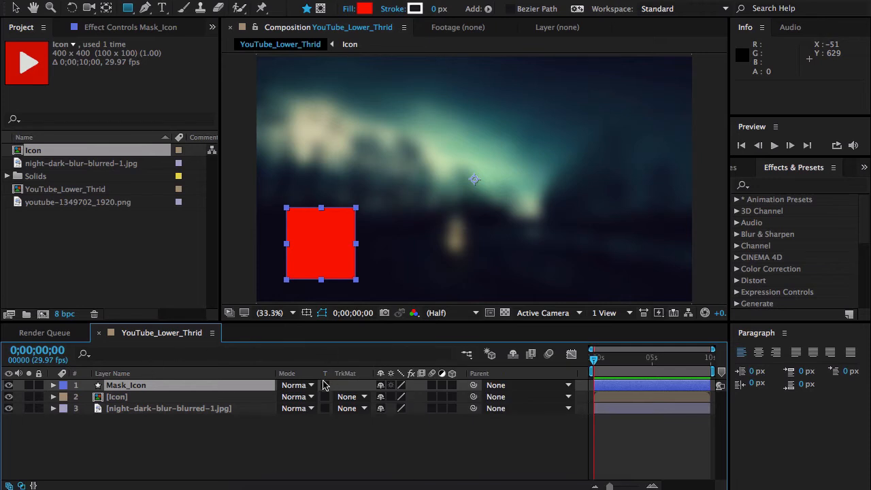
left_click(138, 400)
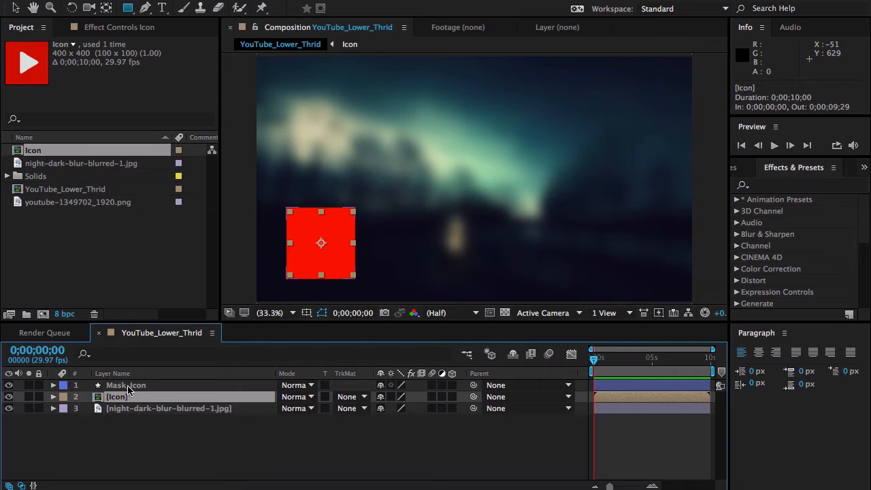
left_click(129, 386)
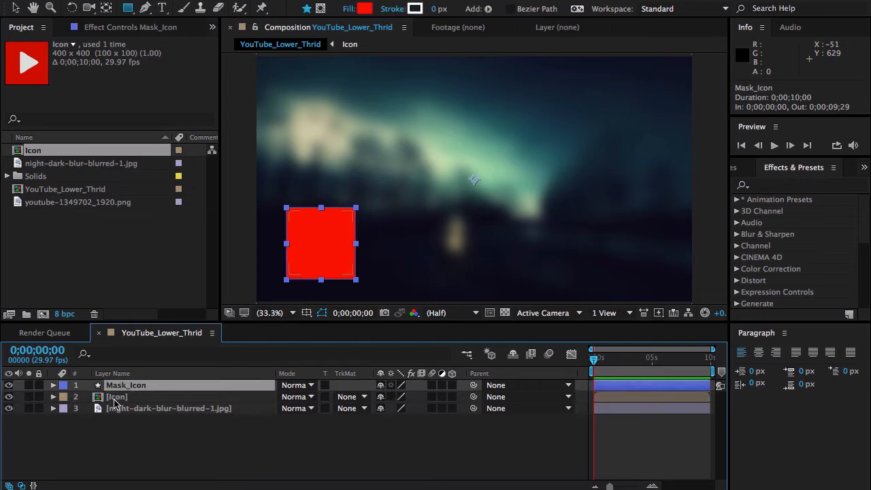
left_click(346, 397)
left_click(348, 397)
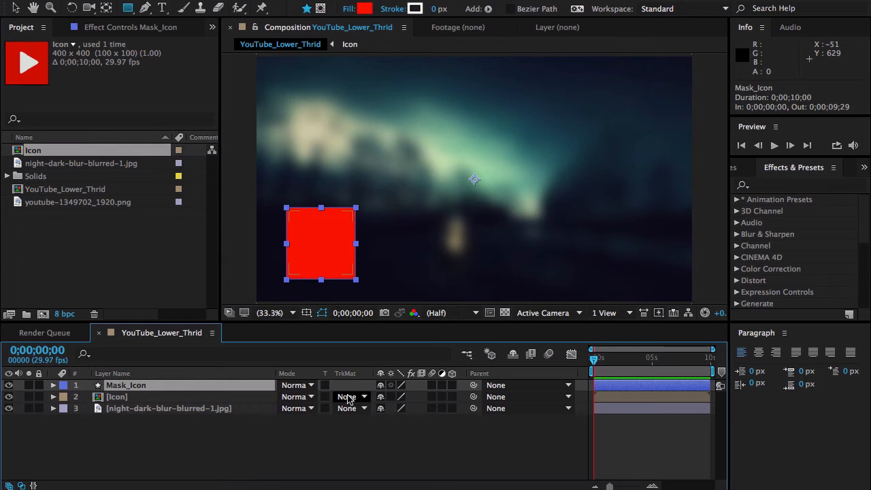
left_click(347, 396)
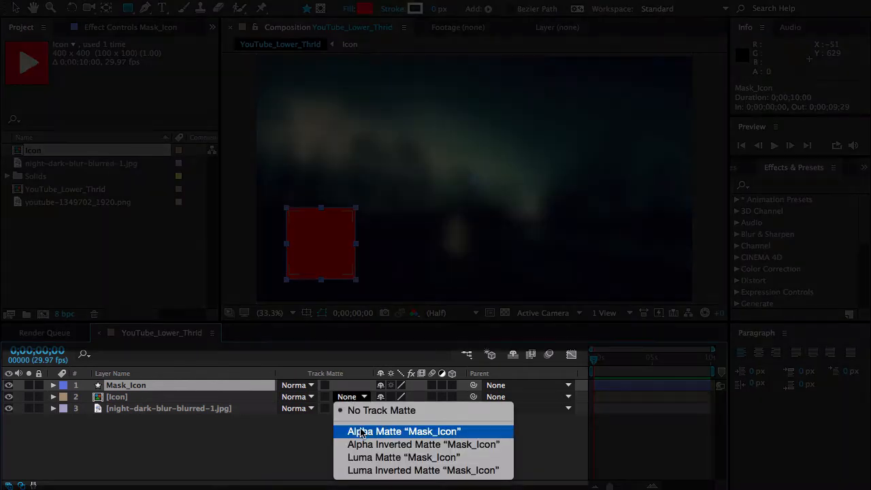
left_click(362, 432)
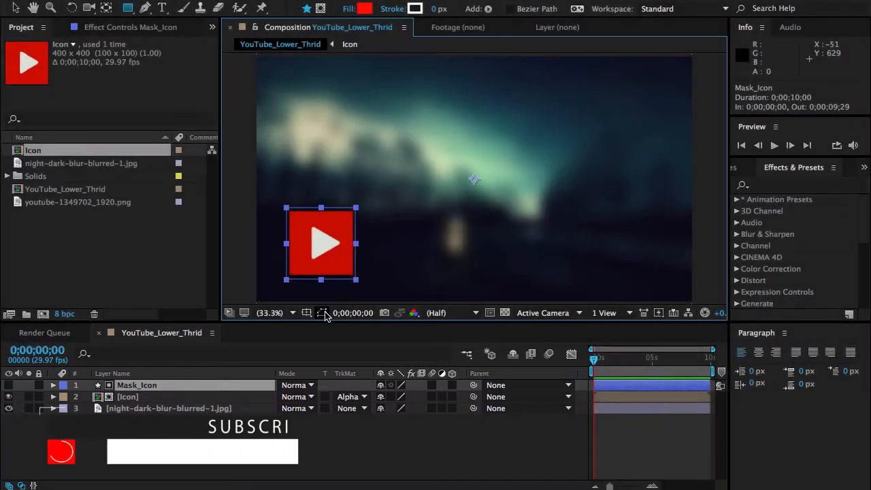
left_click(320, 419)
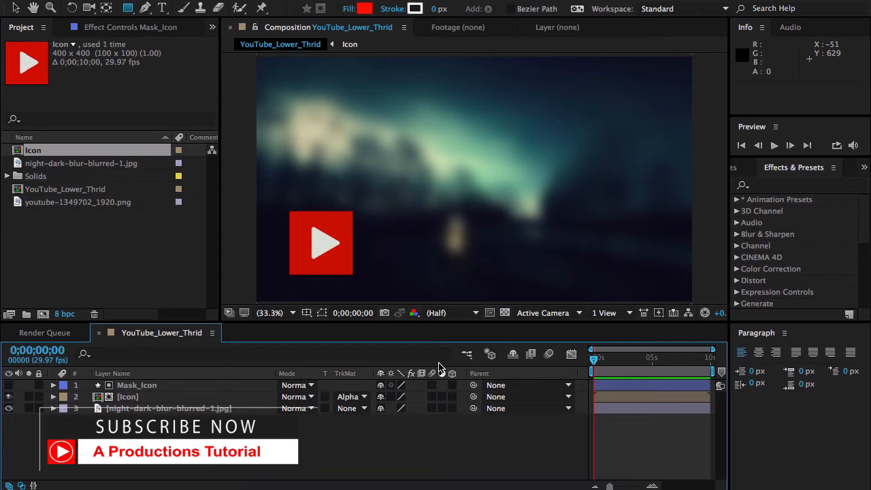
key("F4")
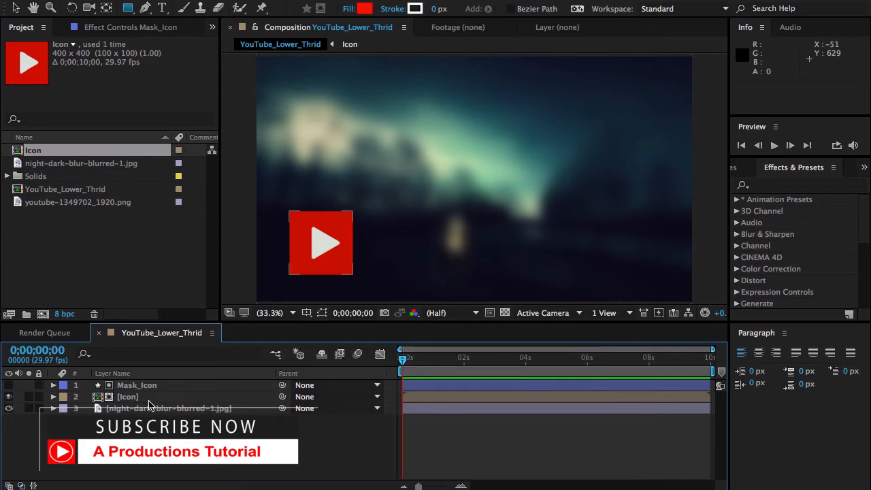
Step: Reveal the Icon layer's Position and separate it into X Position and Y Position
left_click(128, 397)
key("p")
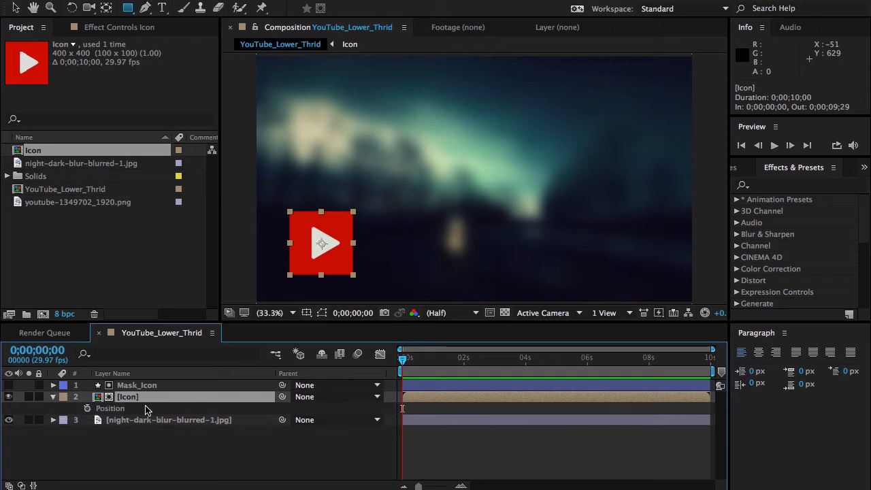
right_click(116, 412)
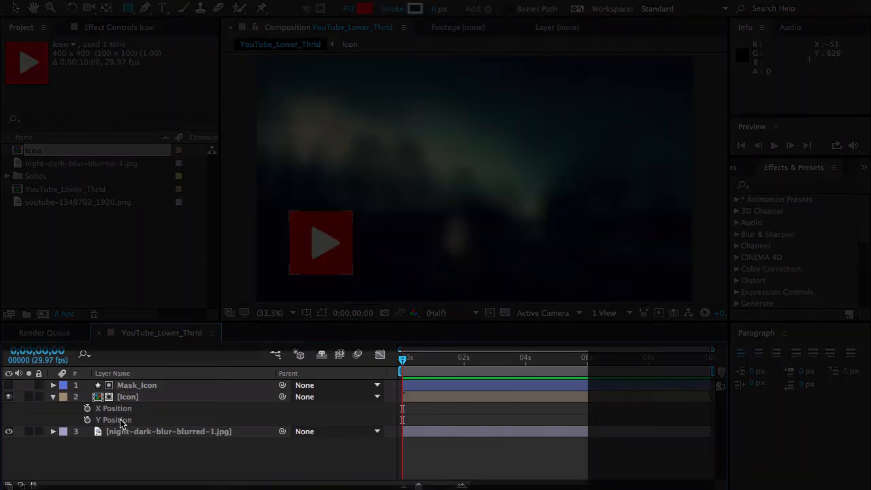
left_click(125, 419)
left_click(121, 409, "shift")
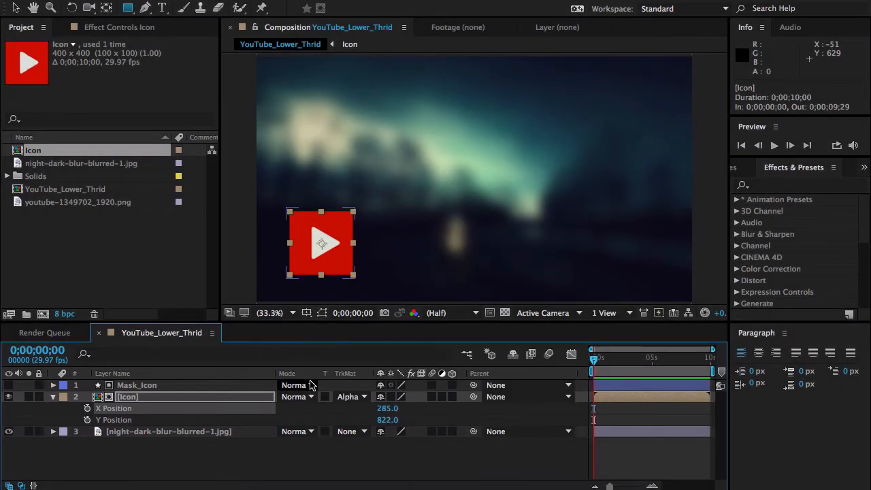
Step: Hide the modes and Parent columns in the timeline, leaving the switches and property values displayed
right_click(302, 378)
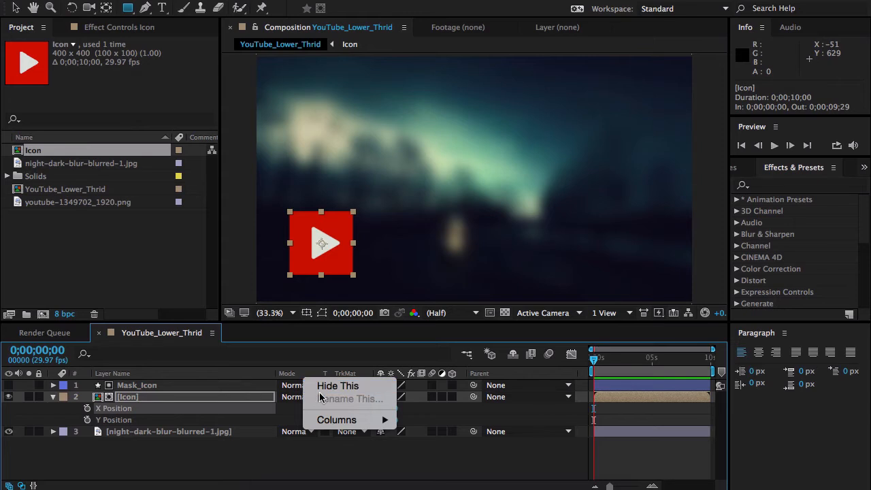
left_click(326, 386)
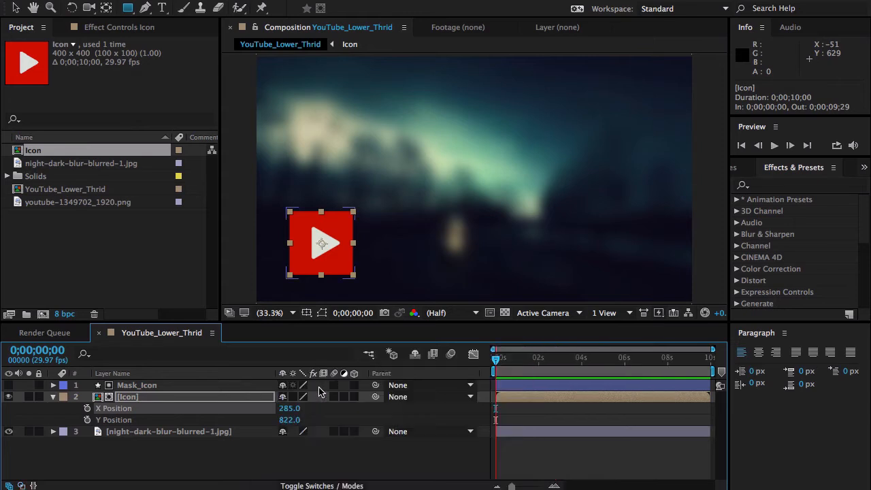
right_click(399, 376)
left_click(407, 385)
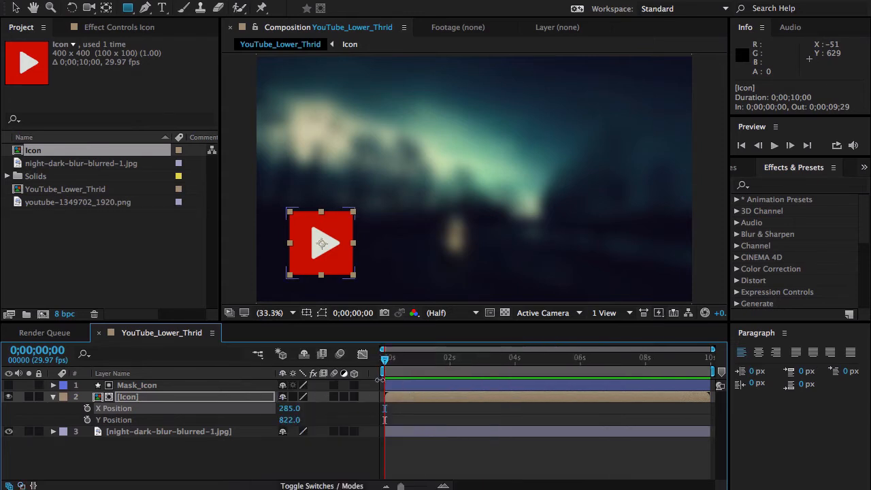
Step: Keyframe the Icon layer's X Position to slide in from -35 at 0;00;00;00 to 285 at 0;00;00;18
left_click_drag(292, 409, 309, 416)
key("ctrl+z")
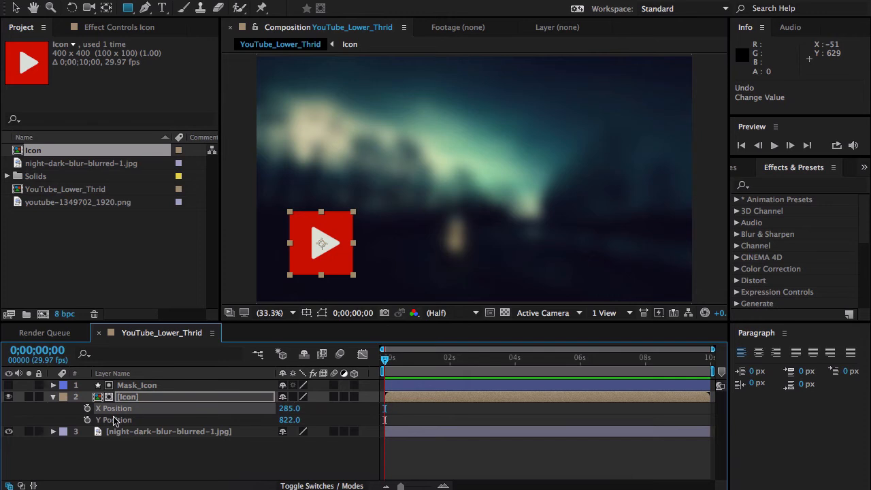
left_click(87, 408)
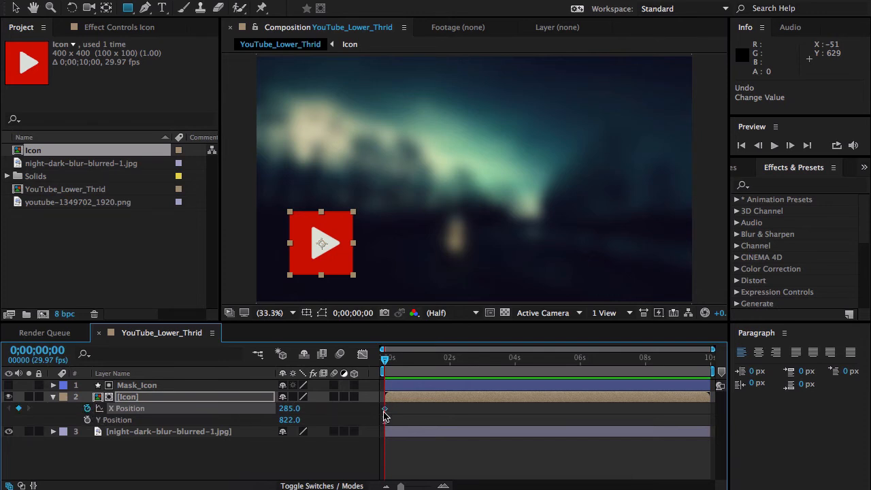
left_click_drag(384, 411, 404, 412)
left_click_drag(287, 410, 267, 411)
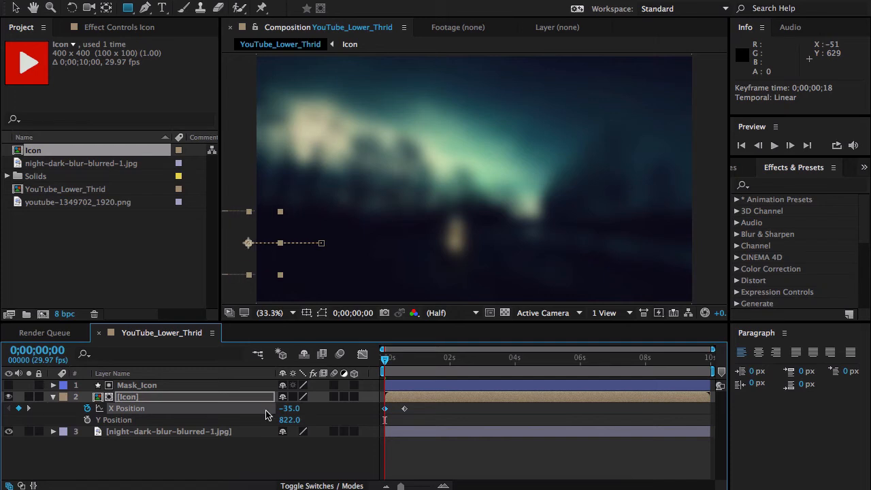
Step: Apply Easy Ease to both X Position keyframes of the Icon layer
left_click(410, 411)
left_click(404, 408)
right_click(386, 409)
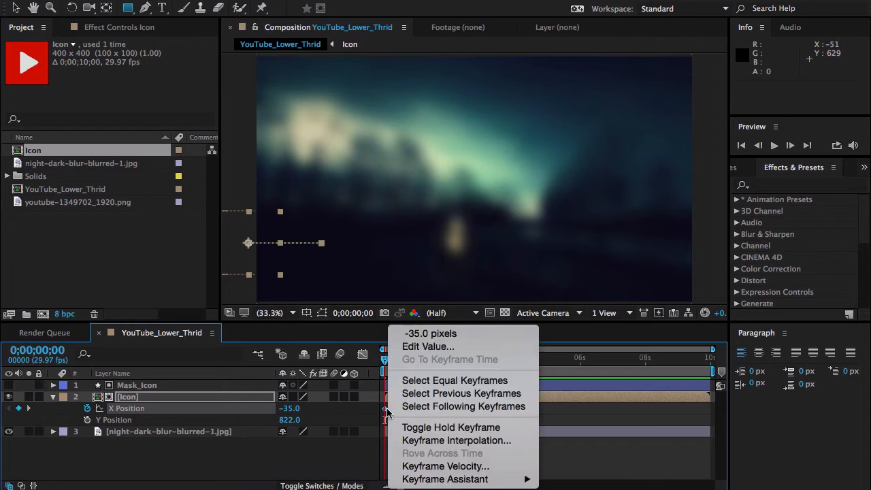
mouse_move(498, 481)
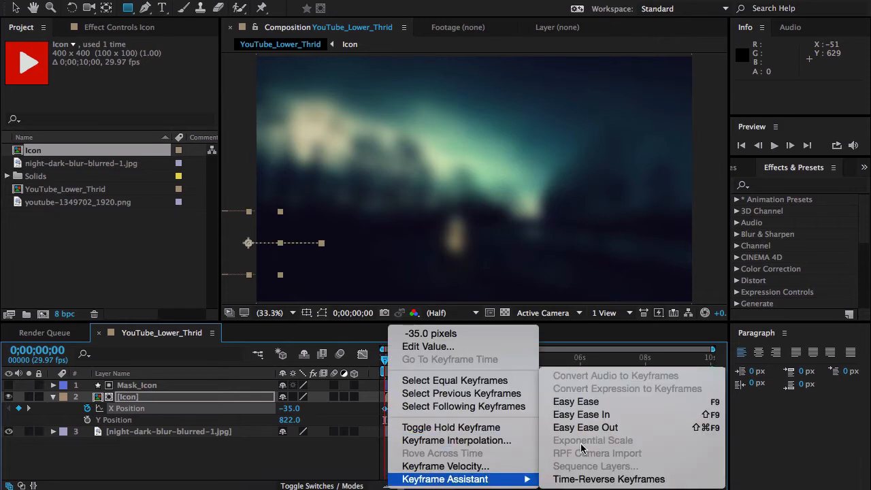
left_click(575, 402)
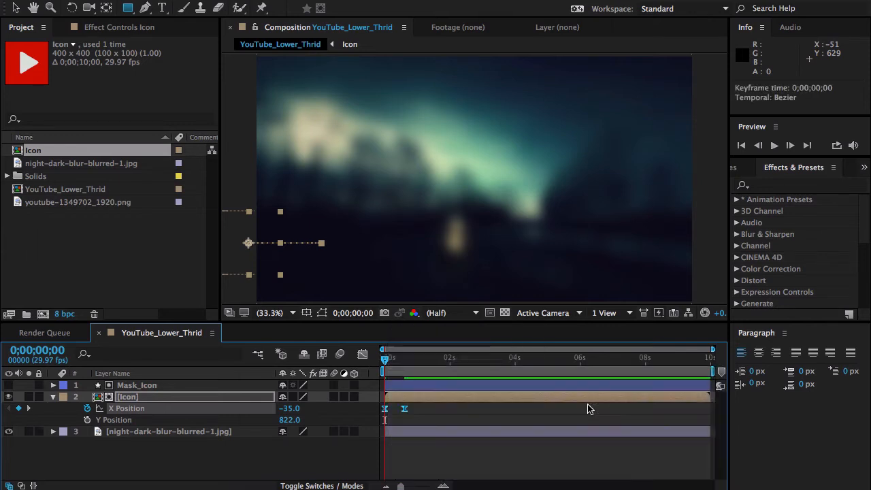
Step: Reshape the X Position graph for a long slow-down by stretching the last keyframe's handle back to the animation's start
left_click(362, 355)
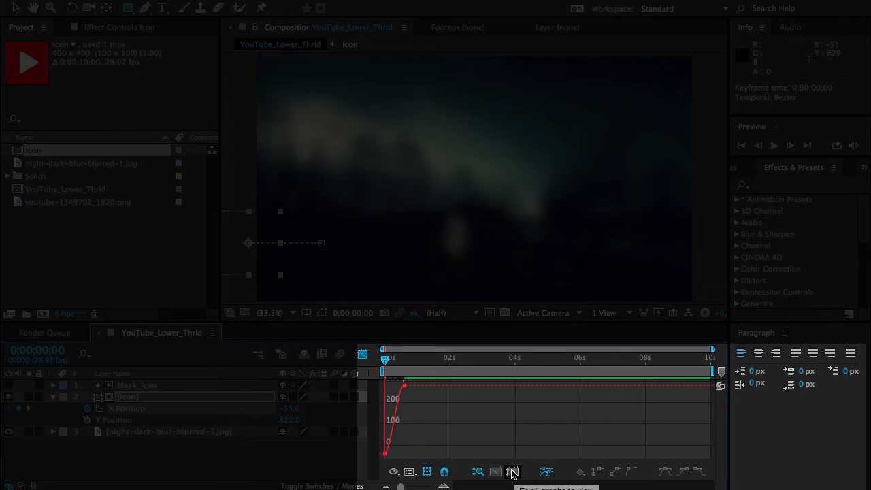
left_click(512, 471)
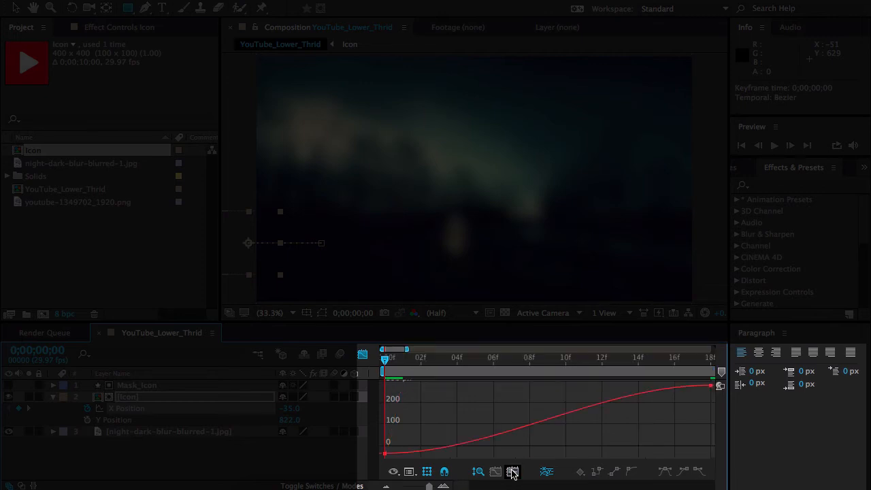
left_click_drag(691, 404, 721, 381)
left_click_drag(601, 386, 384, 390)
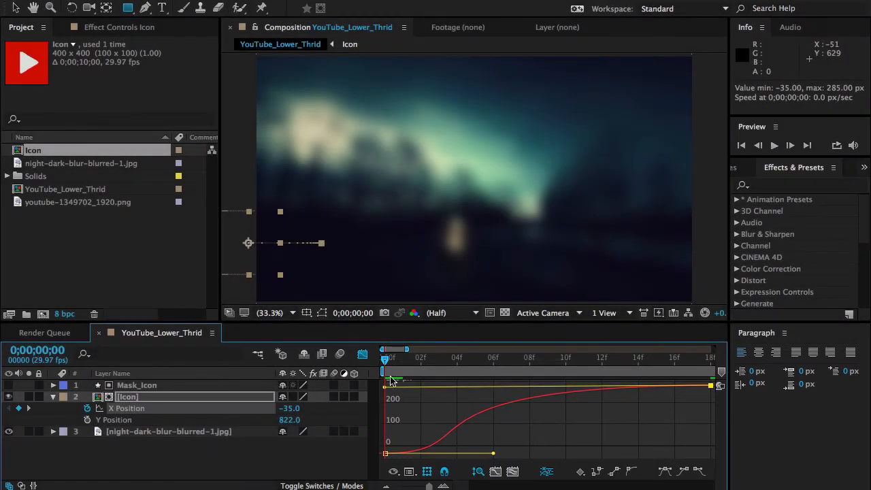
left_click_drag(406, 350, 520, 360)
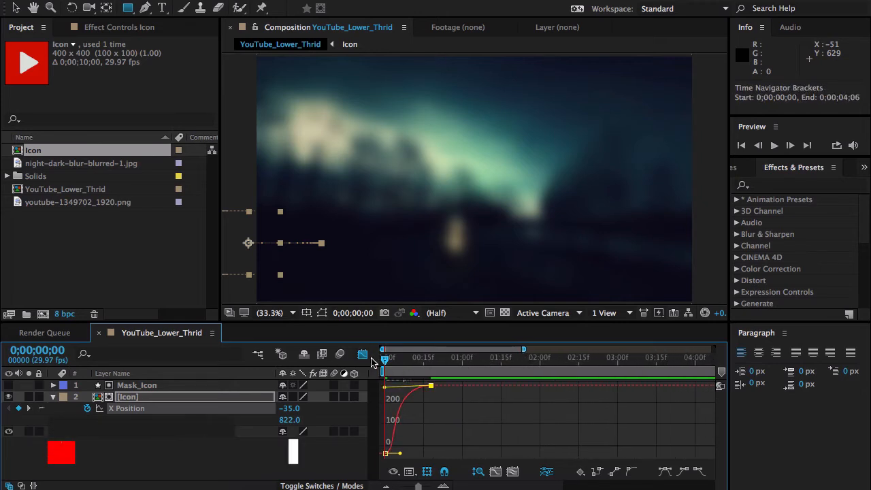
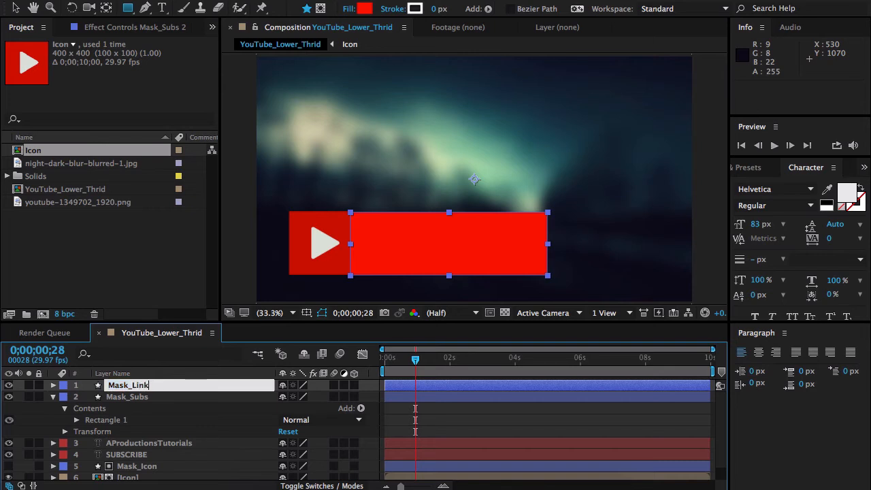
Step: Rename the topmost shape layer as Mask_Link and collapse the Mask_Subs layer's properties
type("Link")
key("Return")
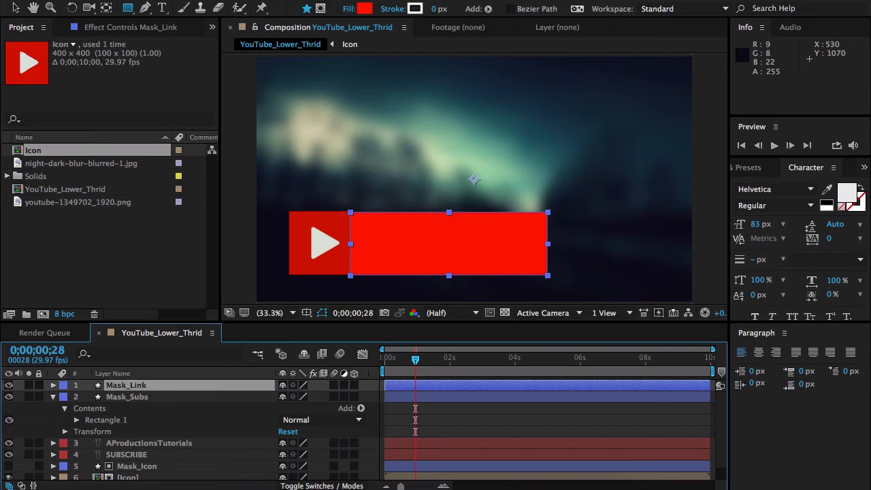
left_click(53, 397)
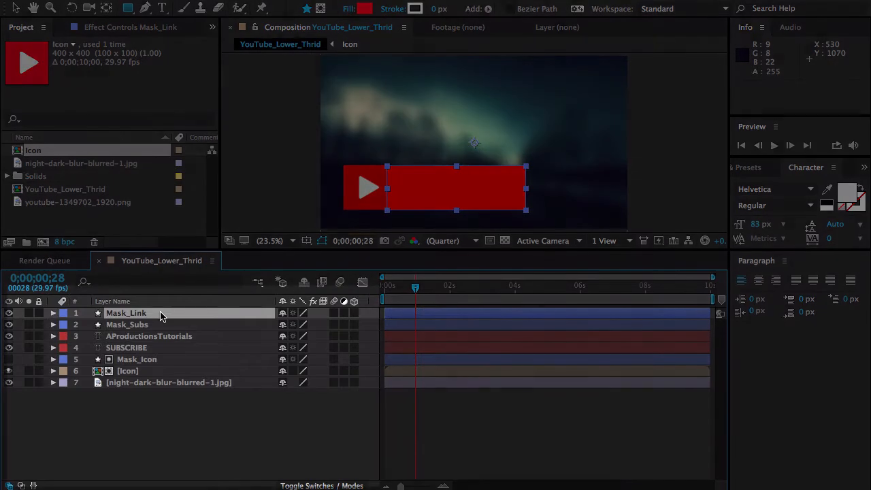
Step: Move the Mask_Subs layer directly above SUBSCRIBE, leaving Mask_Link directly above AProductionsTutorials
left_click_drag(140, 327, 125, 350)
left_click(125, 348)
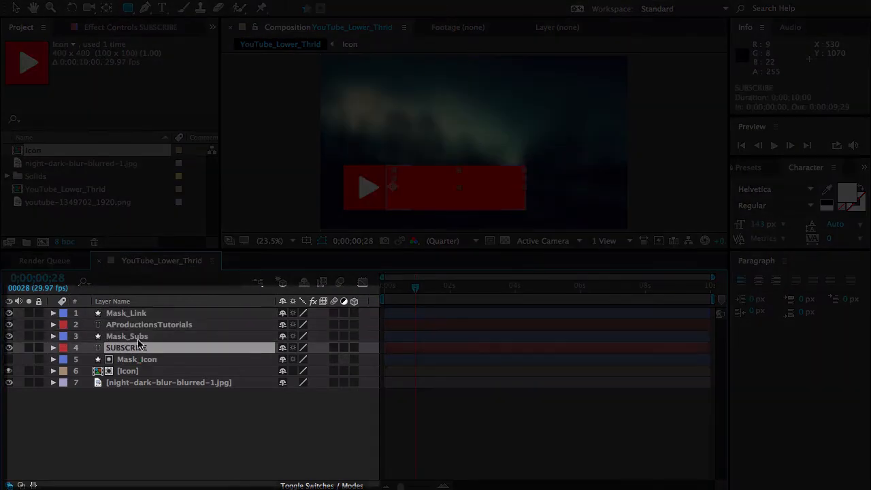
left_click(125, 315)
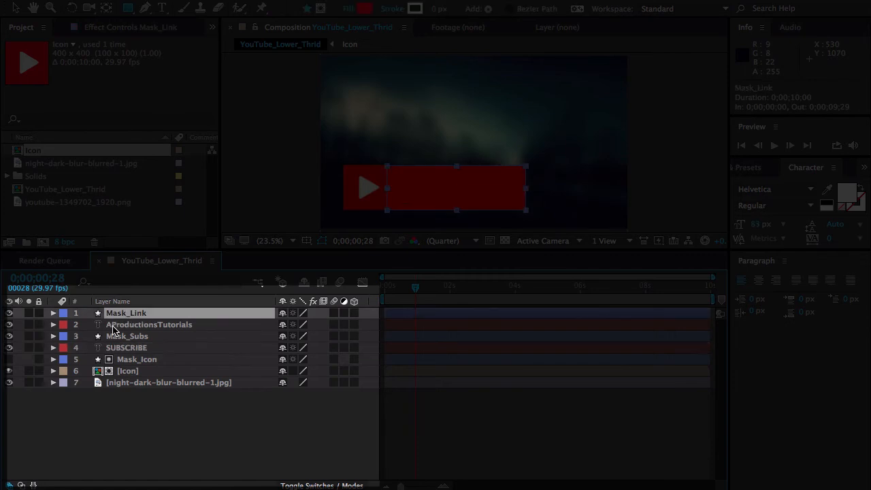
left_click(154, 326)
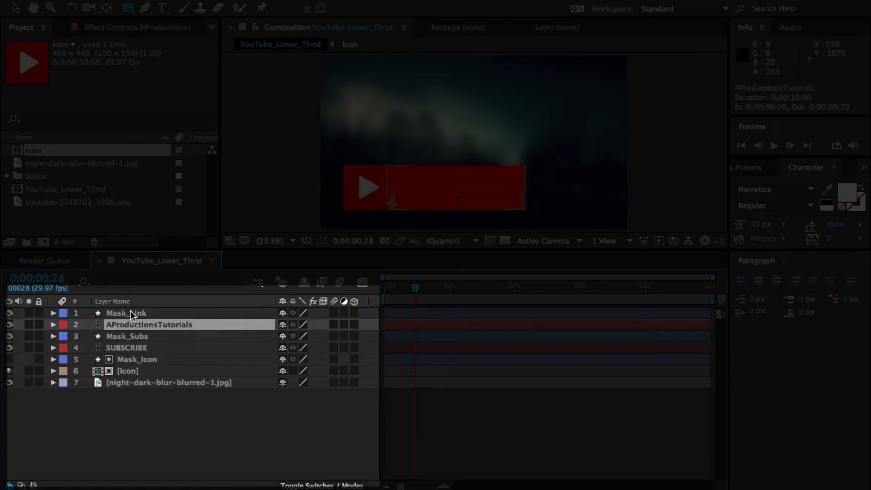
Step: Show the track matte options in the timeline and set SUBSCRIBE to Alpha Matte "Mask_Subs"
key("F4")
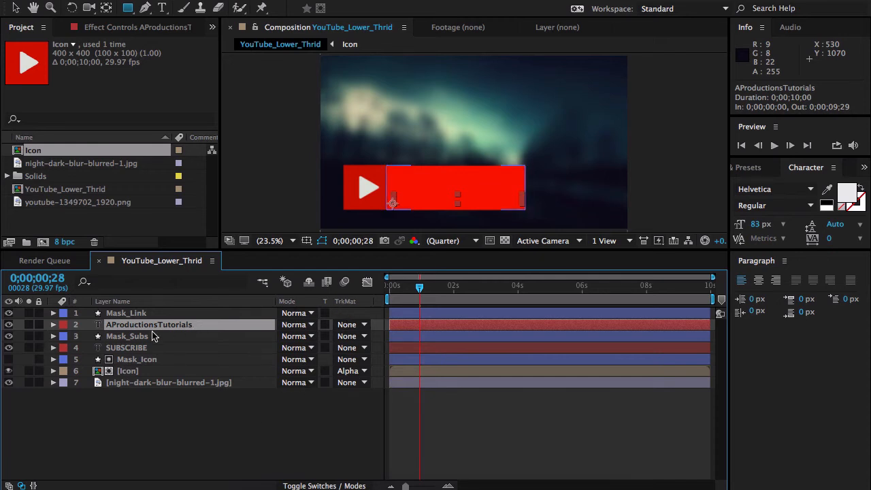
left_click(145, 350)
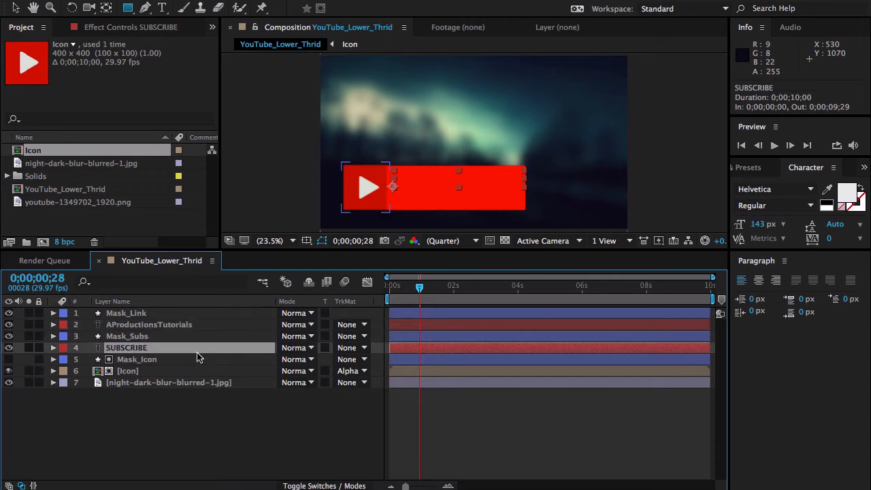
left_click(347, 350)
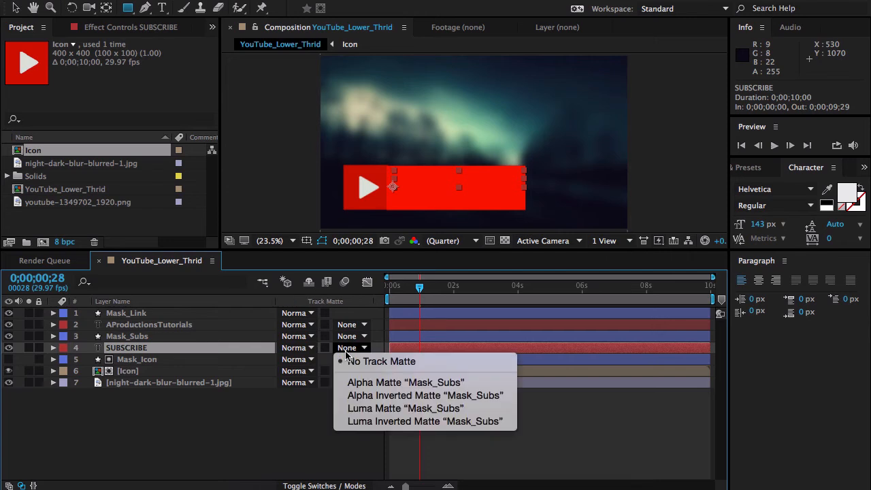
left_click(365, 382)
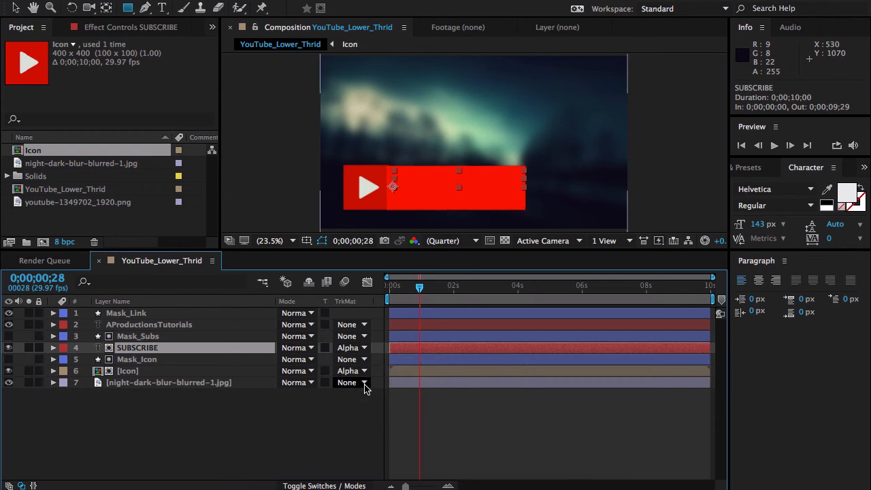
Step: Set the AProductionsTutorials layer's track matte to Alpha Matte "Mask_Link" and enlarge the composition preview area
left_click(154, 327)
left_click(351, 326)
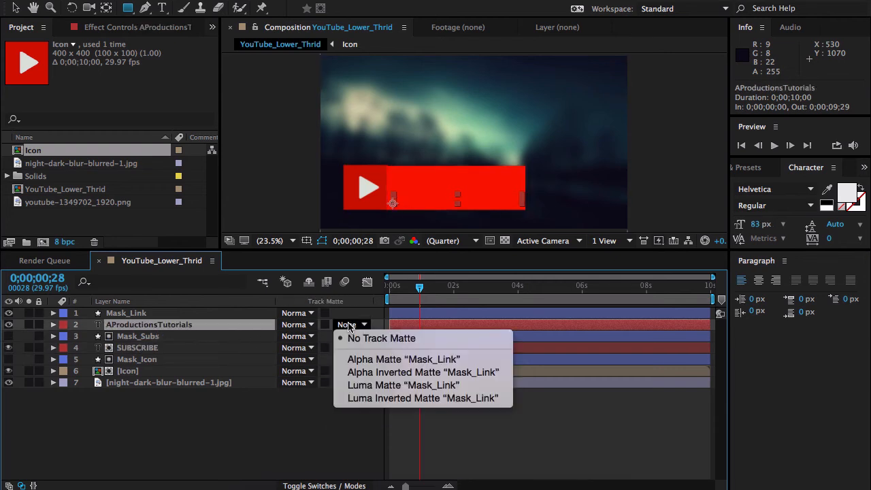
left_click(391, 360)
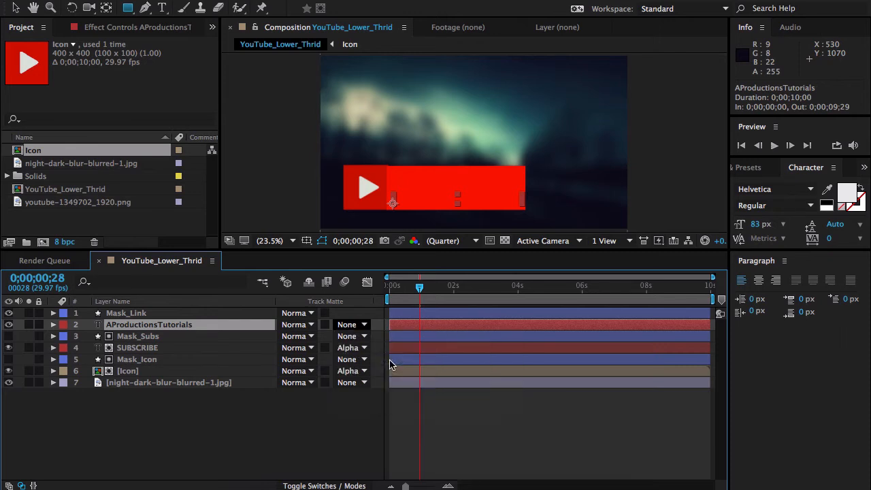
left_click(344, 408)
left_click_drag(300, 250, 295, 311)
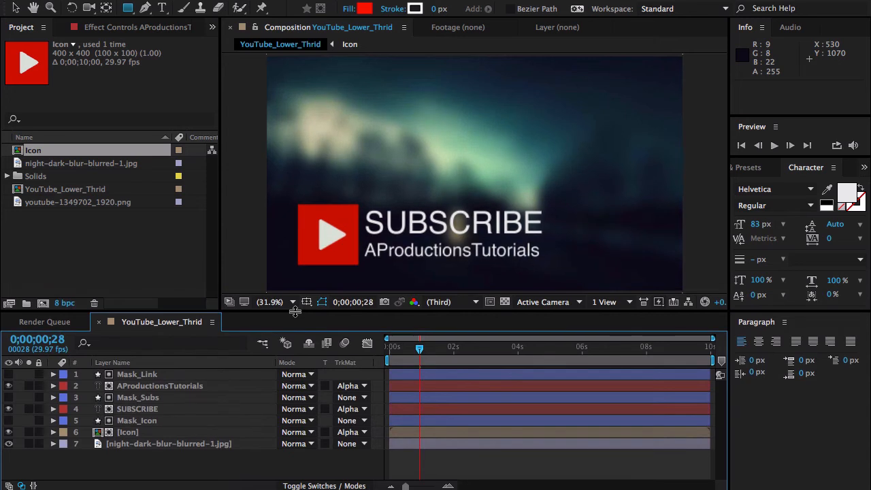
Step: Keyframe both text layers' Position to slide horizontally from about X -407 at 0;00;00;25 to X 450 at 0;00;02;00
left_click(138, 410)
left_click(141, 387)
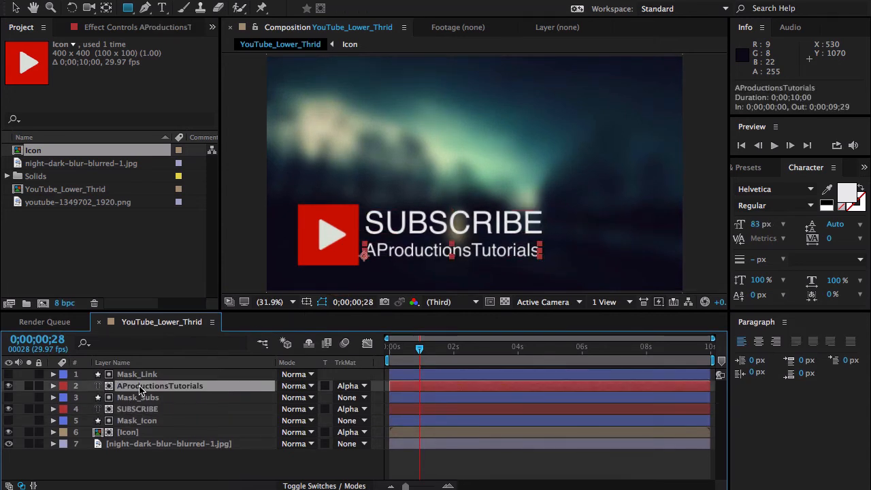
left_click(139, 410, "ctrl")
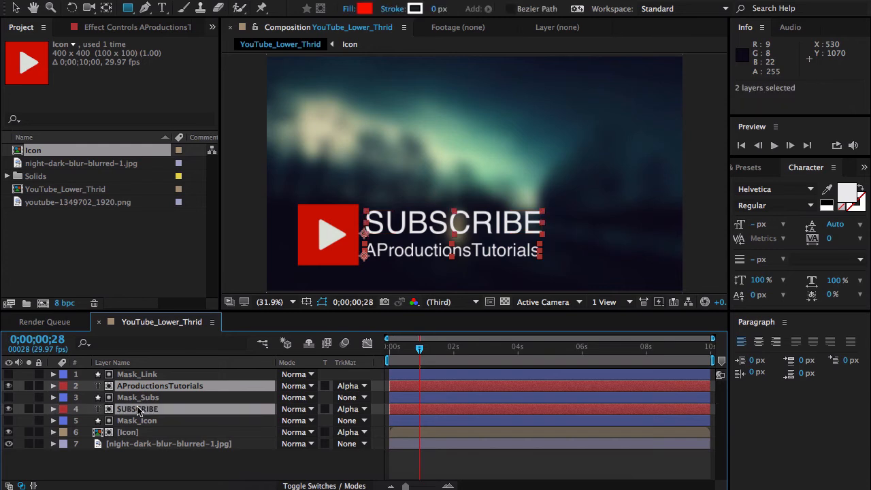
key("p")
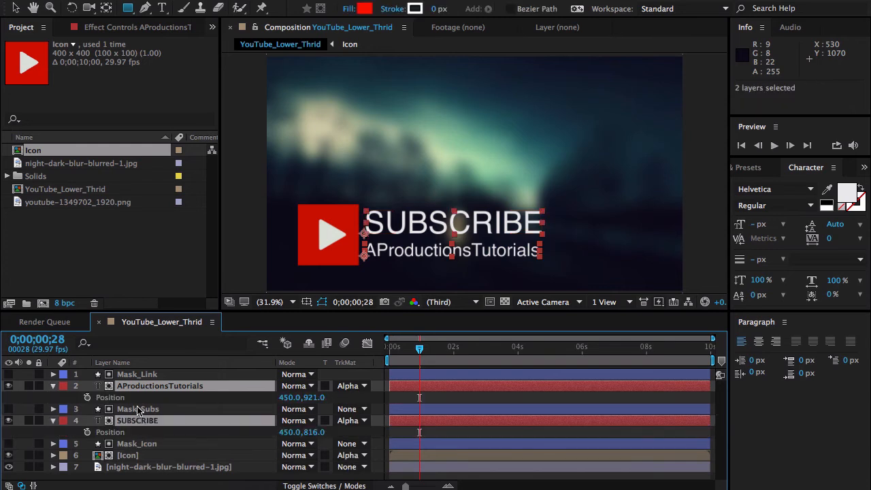
left_click_drag(399, 348, 415, 354)
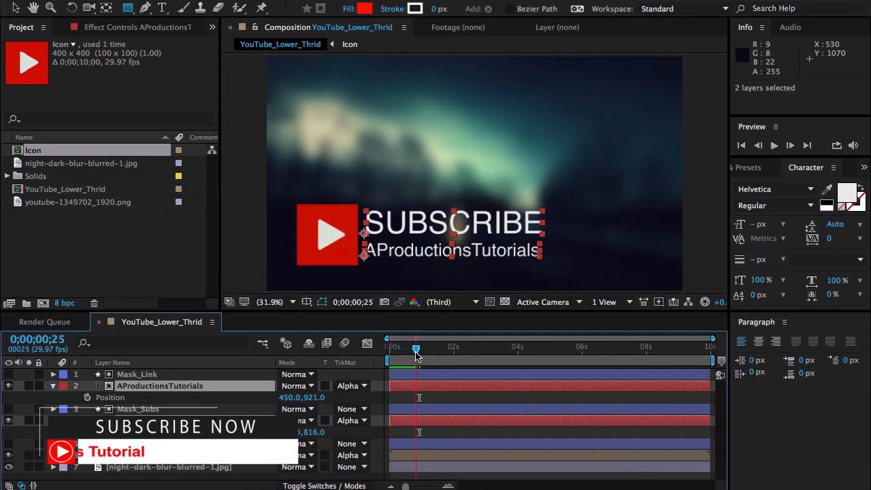
left_click(87, 398)
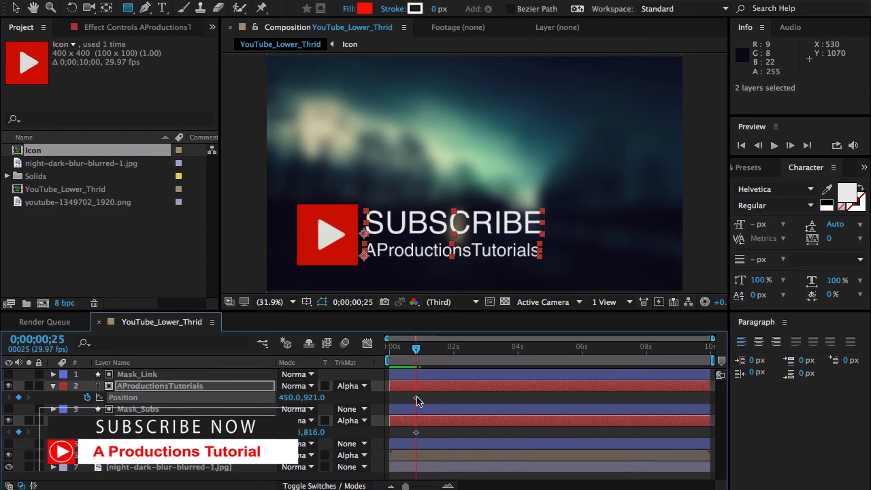
left_click_drag(417, 401, 453, 400)
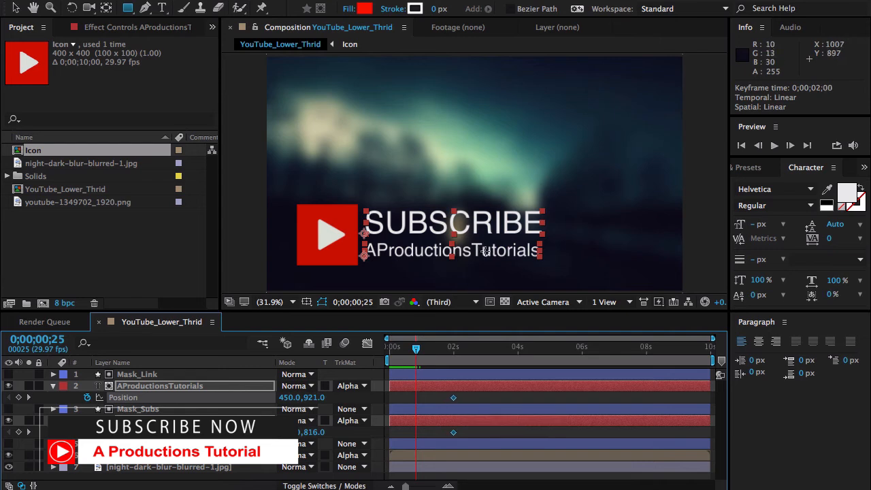
left_click_drag(485, 255, 304, 260)
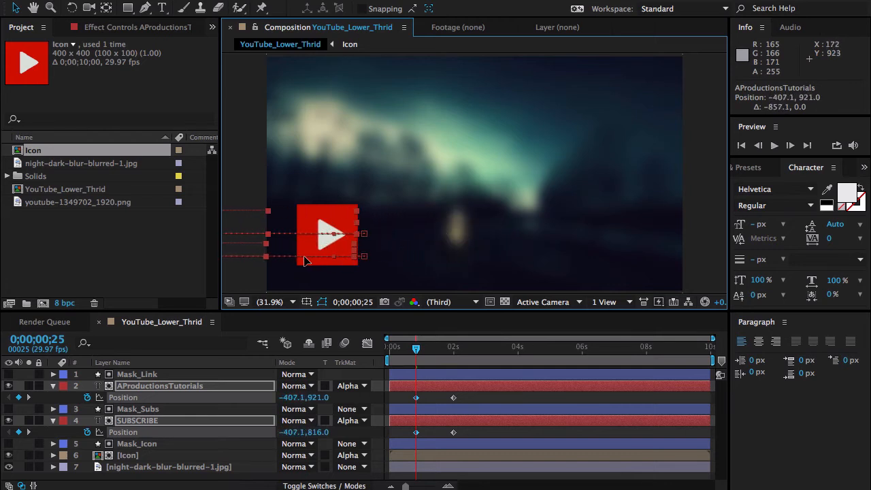
Step: Apply Easy Ease to all Position keyframes of the AProductionsTutorials and SUBSCRIBE layers
left_click_drag(404, 399, 456, 439)
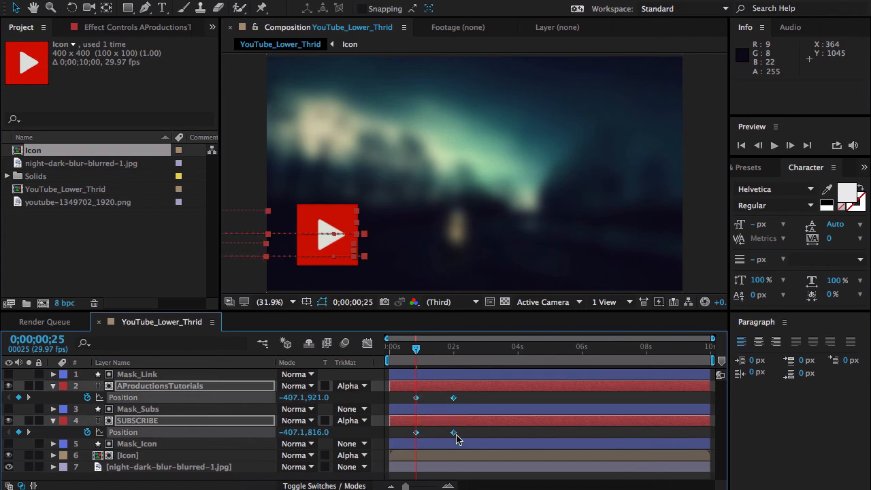
right_click(454, 433)
mouse_move(586, 478)
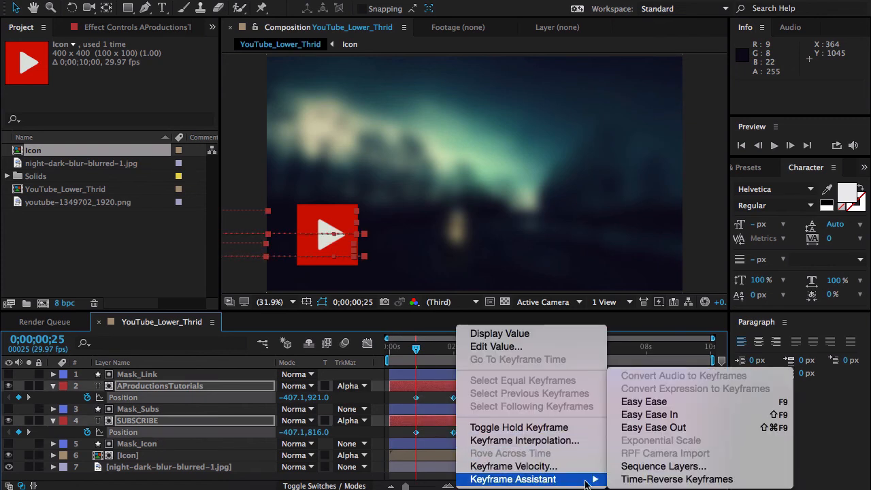
left_click(684, 401)
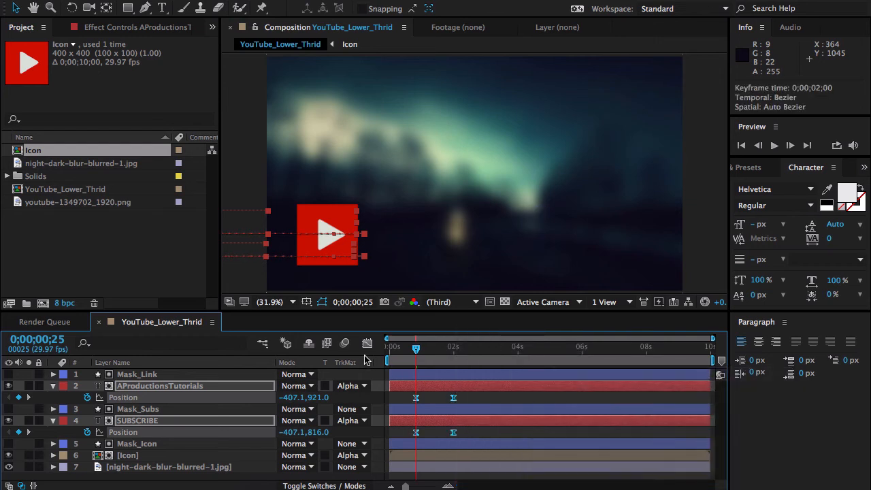
left_click(366, 343)
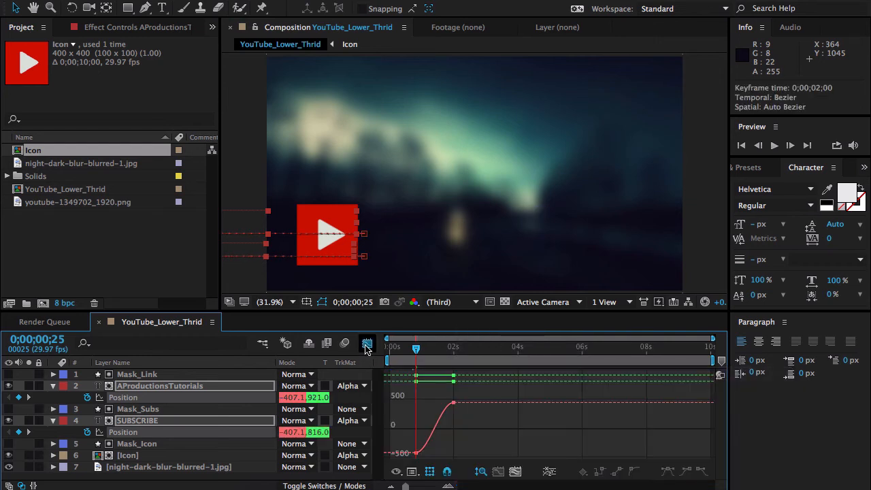
left_click(514, 472)
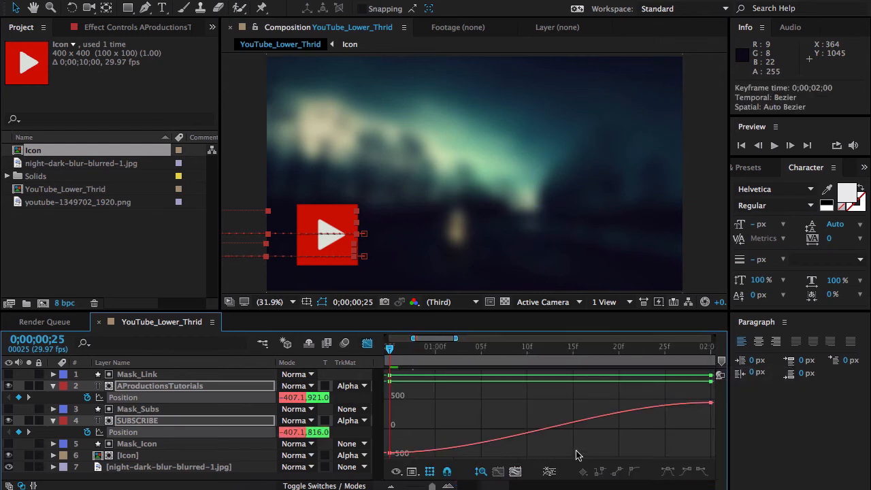
left_click(159, 423)
left_click_drag(686, 414, 714, 397)
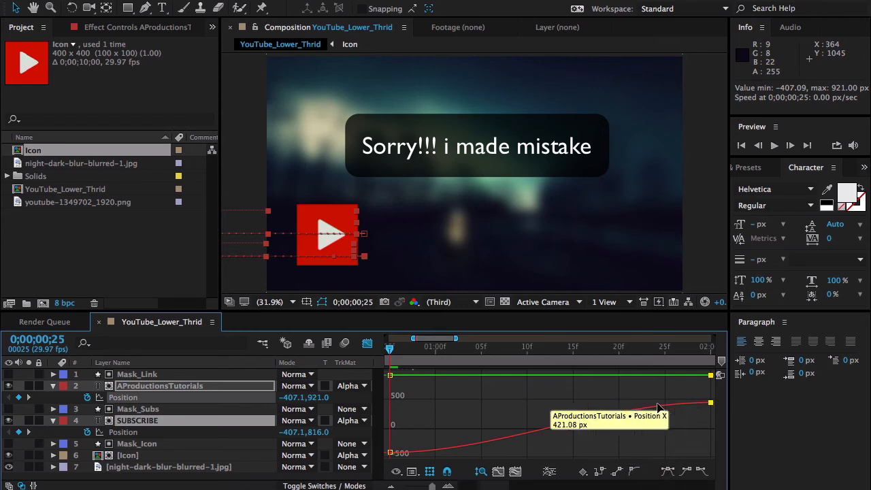
left_click(367, 343)
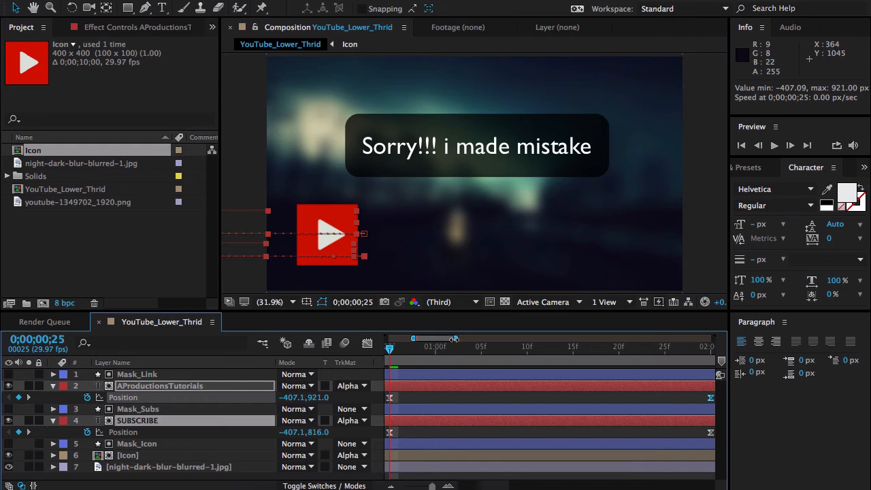
Step: Preview the icon and text animation from the start, and scrub to 0;00;01;18 to inspect the text sliding in
left_click_drag(455, 338, 505, 338)
left_click_drag(413, 338, 386, 338)
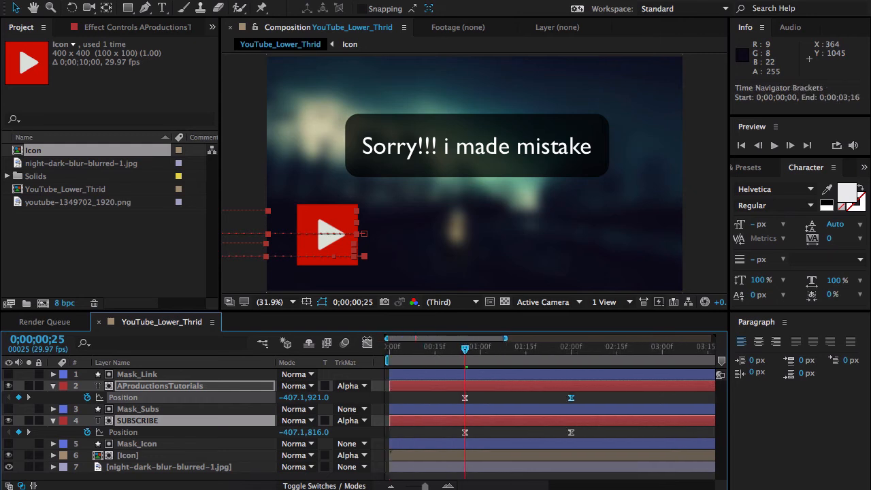
left_click_drag(506, 338, 612, 338)
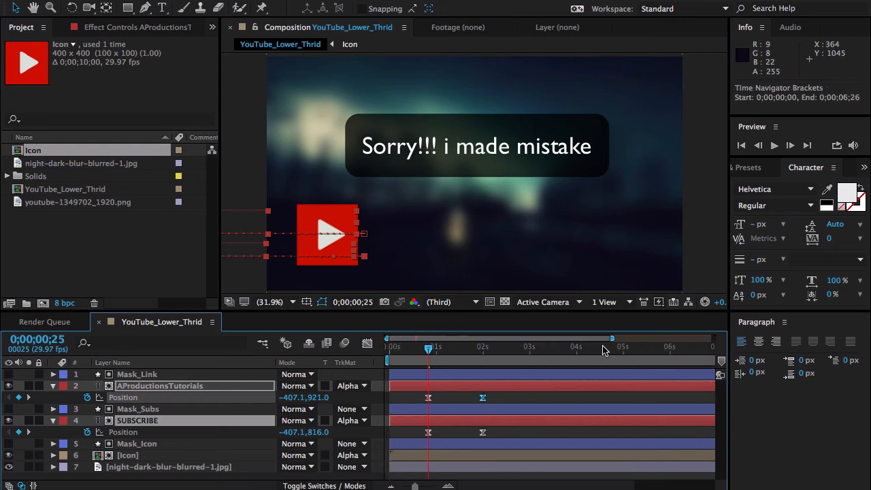
left_click_drag(402, 350, 381, 350)
key("space")
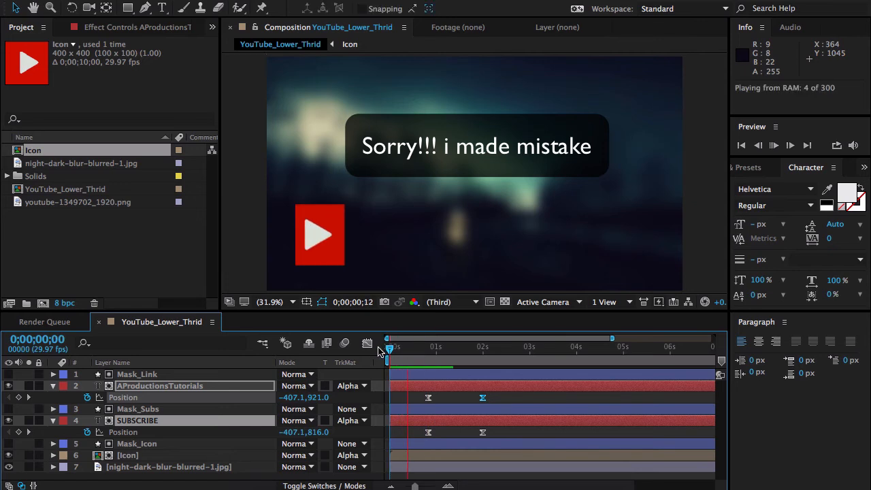
left_click(420, 351)
left_click_drag(420, 355, 464, 359)
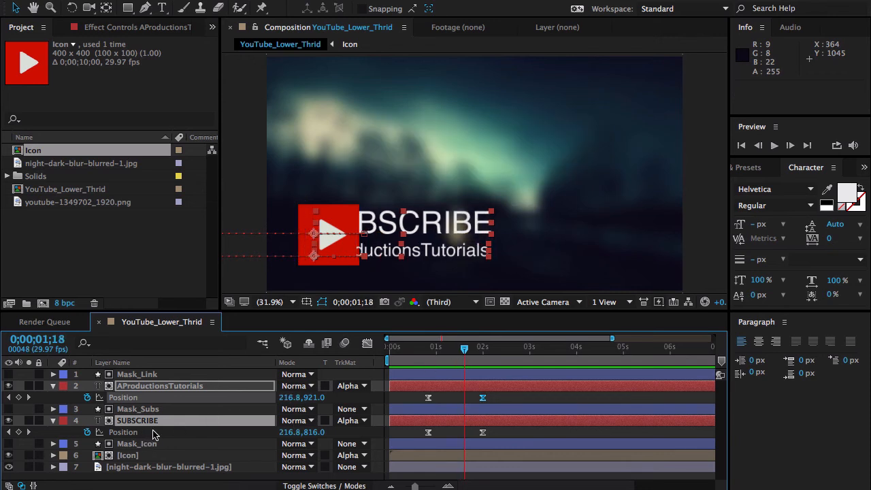
Step: Collapse the text layers' properties and move both text layers with their masks below the Icon layer, above the background
key("u")
left_click(145, 460)
left_click(139, 411)
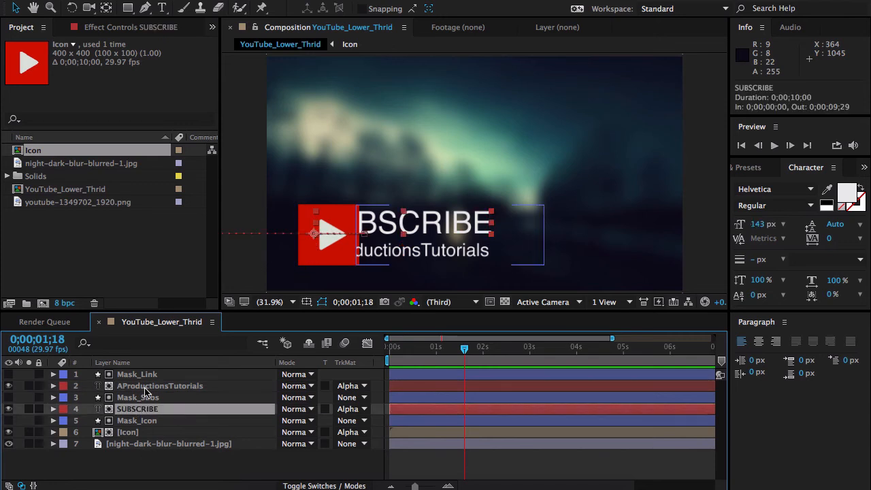
left_click(145, 378, "shift")
left_click_drag(150, 412, 149, 439)
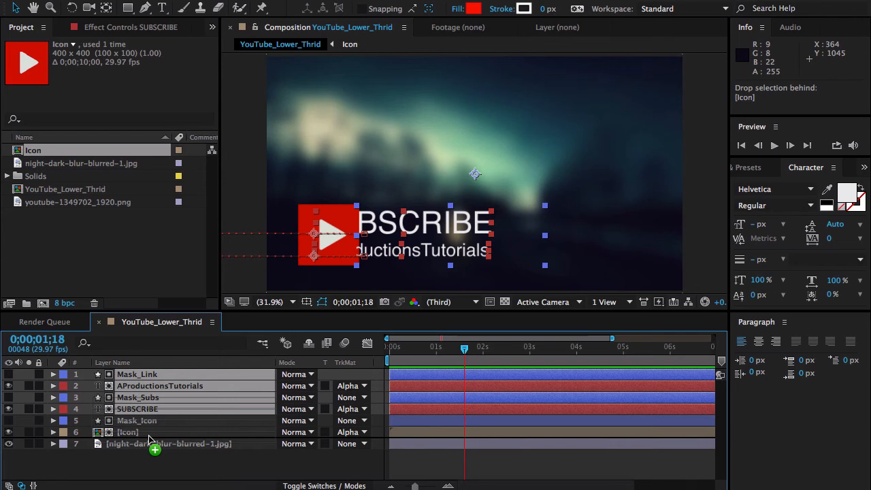
left_click_drag(150, 439, 150, 440)
left_click(179, 461)
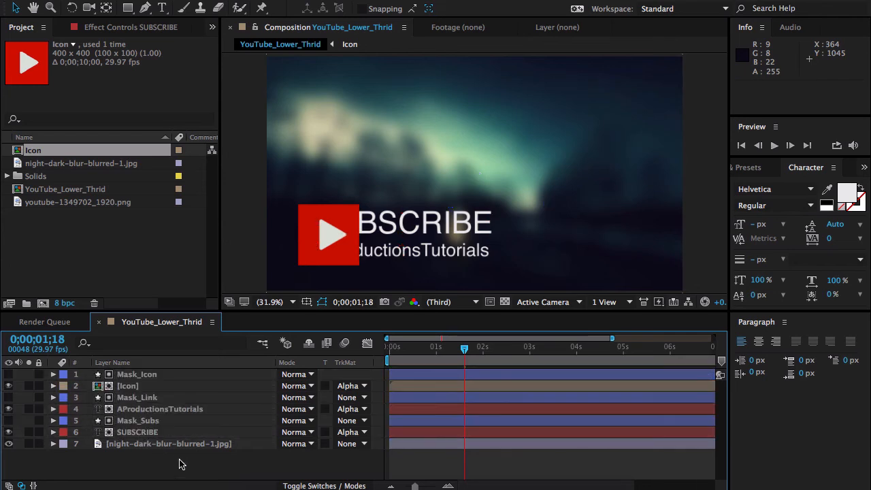
Step: Preview the reordered animation from the start and scrub to 0;00;01;25 to check the text passing the icon
left_click(386, 357)
key("space")
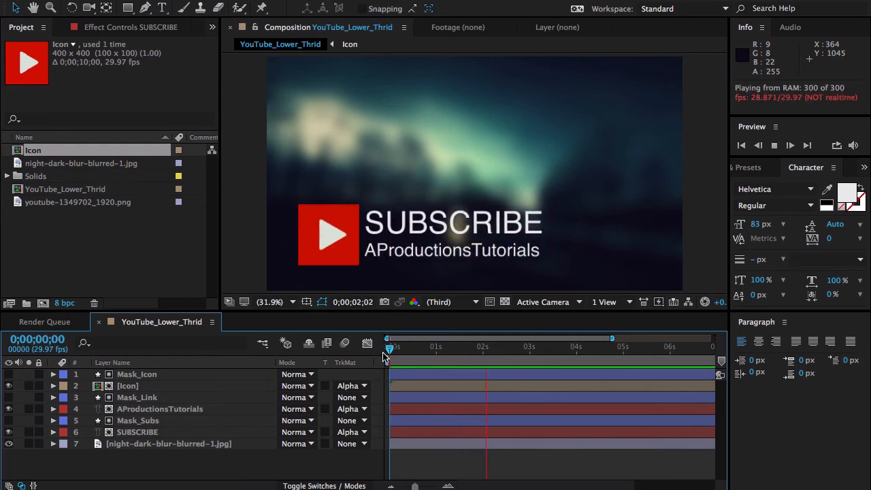
left_click_drag(425, 351, 475, 353)
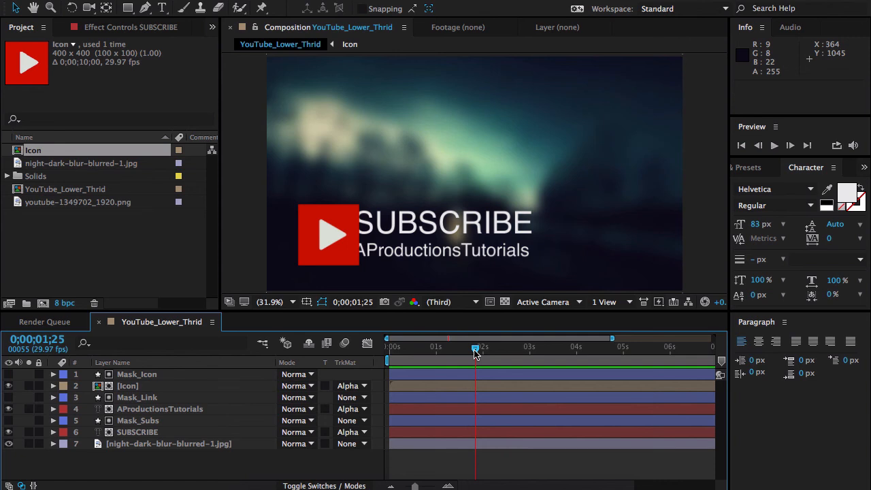
Step: Separate the Position dimensions of the AProductionsTutorials layer and remove its Y Position keyframes, keeping the X Position animation
left_click(422, 228)
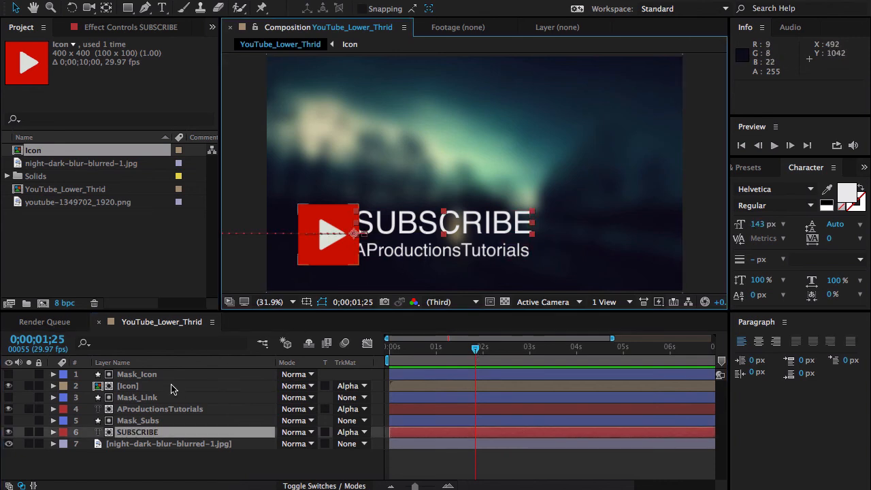
left_click(139, 408, "shift")
key("p")
left_click(128, 420)
right_click(128, 421)
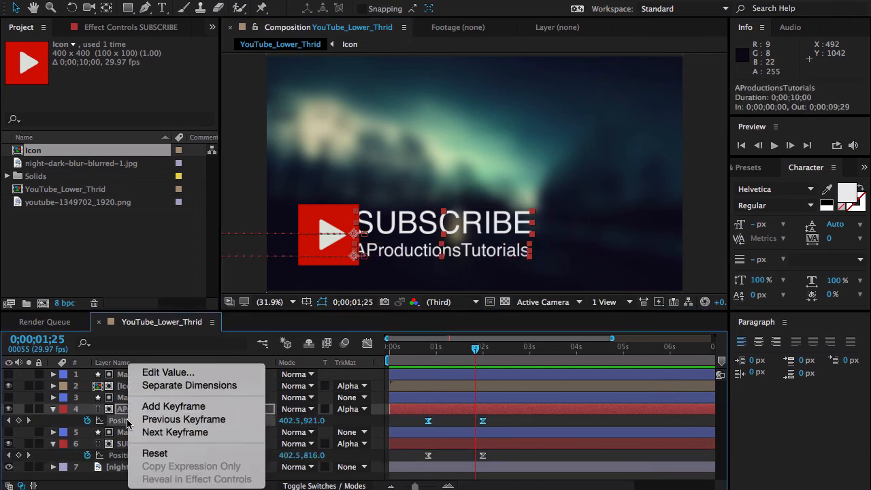
left_click(164, 386)
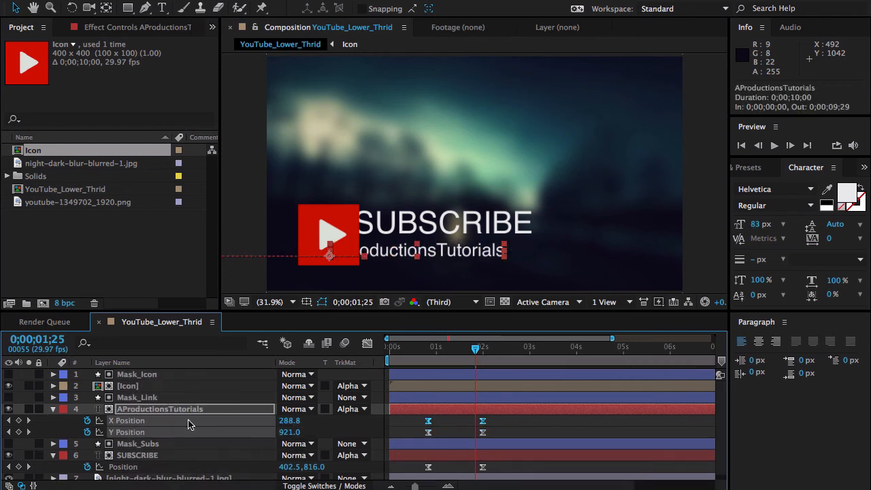
left_click(74, 431)
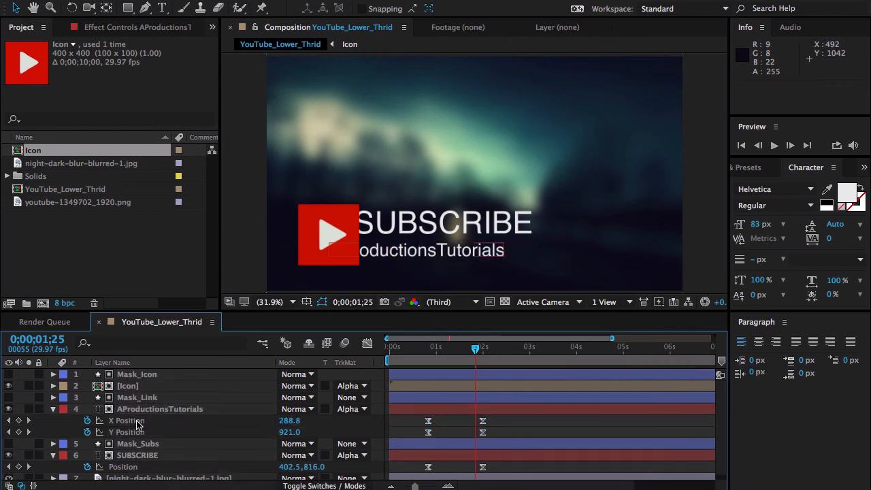
left_click_drag(190, 312, 189, 281)
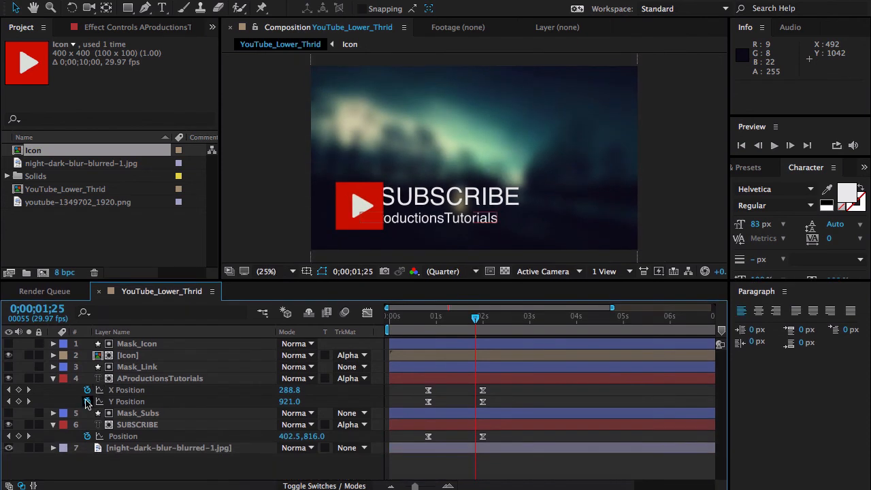
left_click(87, 401)
Step: Separate the Position dimensions of the SUBSCRIBE layer and remove only its Y Position keyframes, keeping the X Position animation
left_click(133, 437)
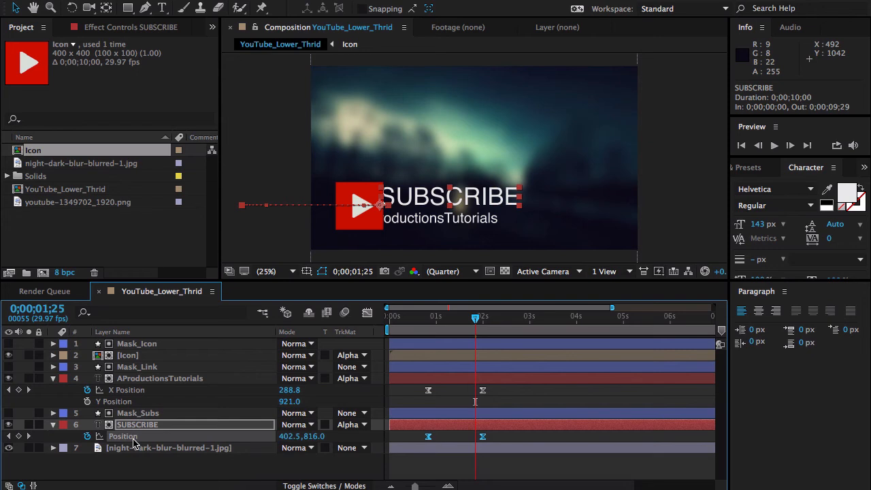
right_click(133, 440)
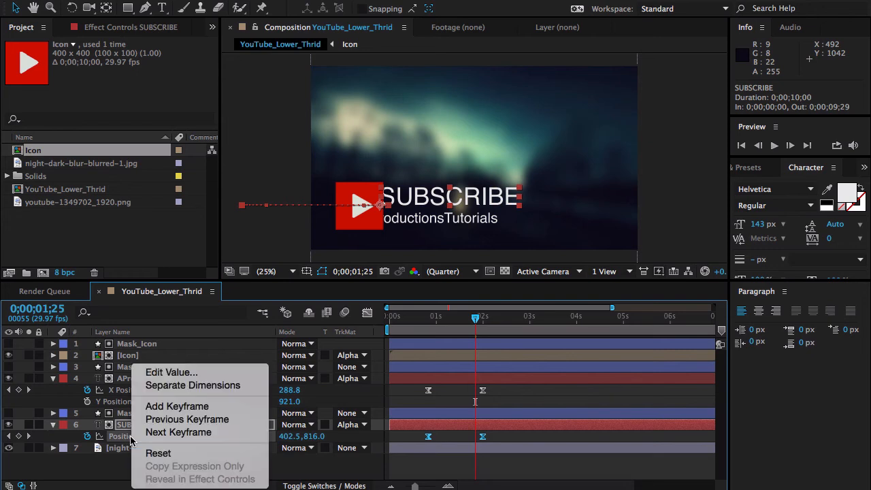
left_click(163, 386)
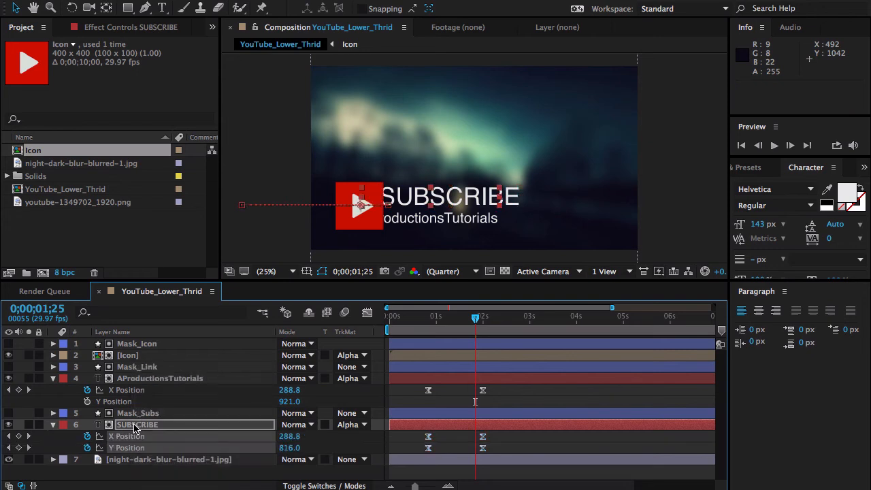
left_click(87, 447)
left_click(153, 481)
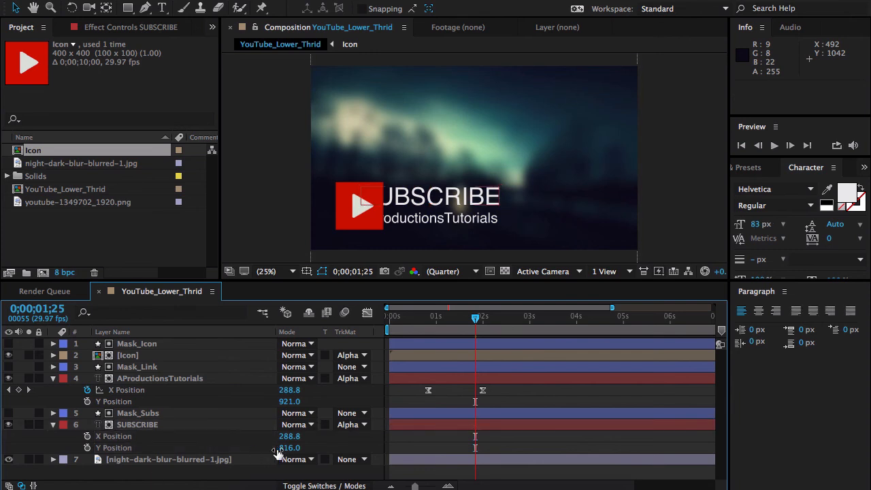
key("super+z")
left_click(107, 474)
left_click(88, 447)
left_click(136, 425)
Step: Scrub to 0;00;01;28 and extend the AProductionsTutorials last X Position keyframe's graph handle back to about 0;00;01;01 for a fast start and slow finish
left_click_drag(410, 321, 480, 332)
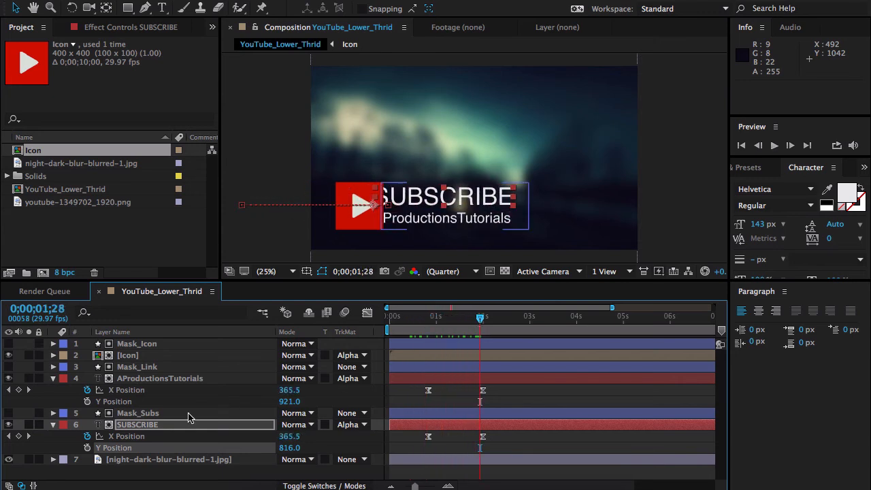
left_click(134, 393)
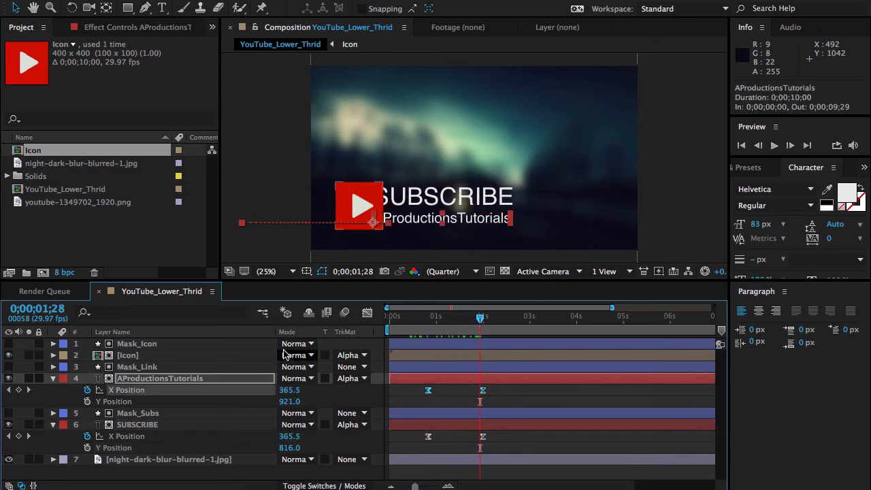
left_click(366, 313)
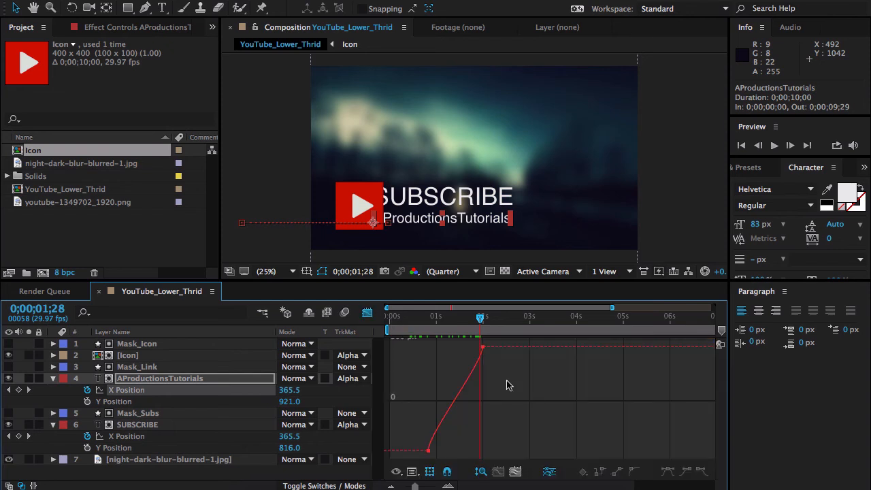
left_click(515, 470)
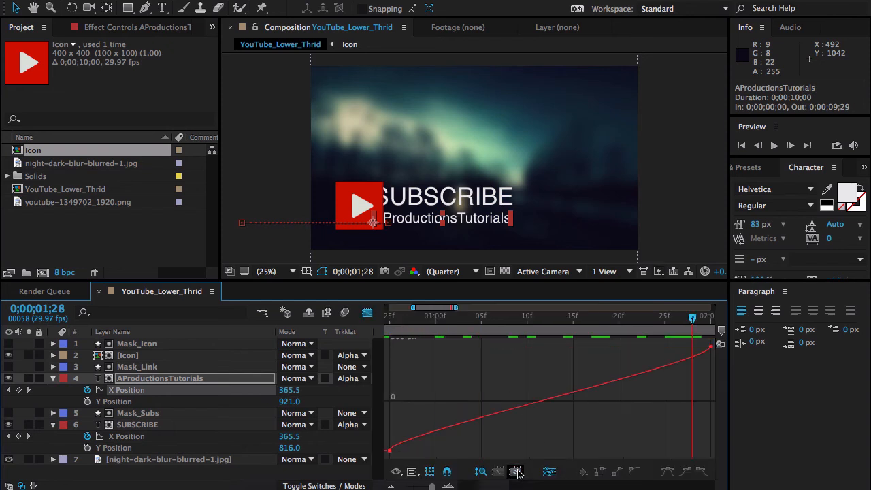
left_click(709, 348)
left_click_drag(684, 361, 445, 345)
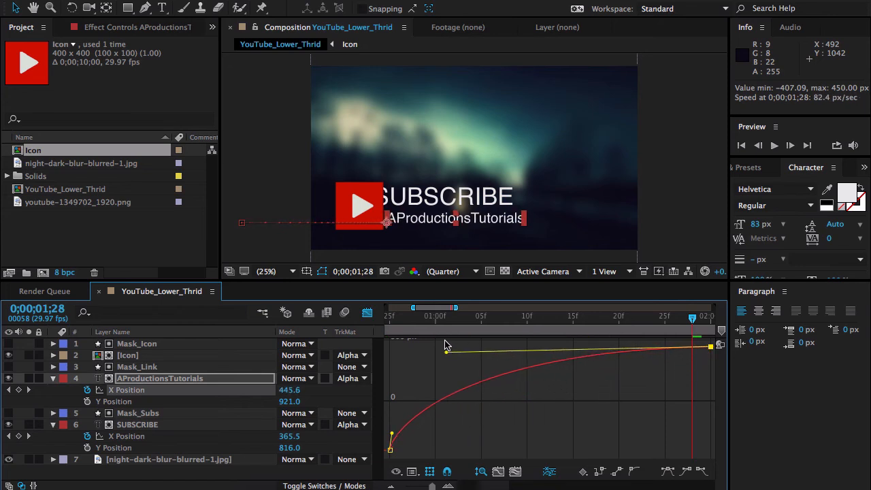
Step: Extend the last X Position keyframe's graph handle of the SUBSCRIBE layer back almost to the first keyframe, and close the Graph Editor
left_click(145, 437)
left_click(707, 351)
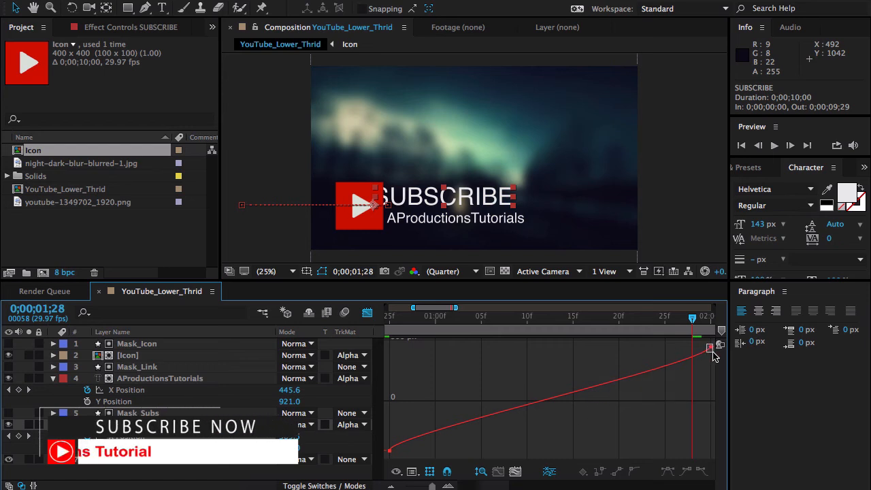
left_click_drag(707, 366, 402, 350)
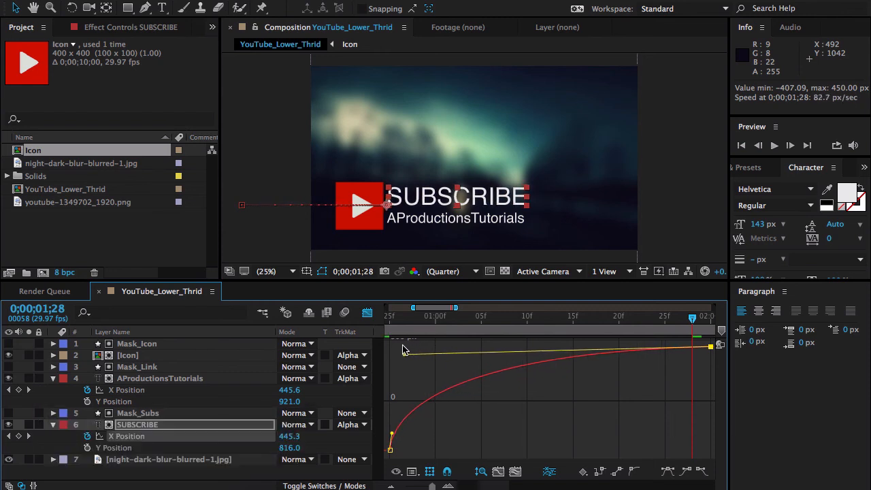
left_click(366, 314)
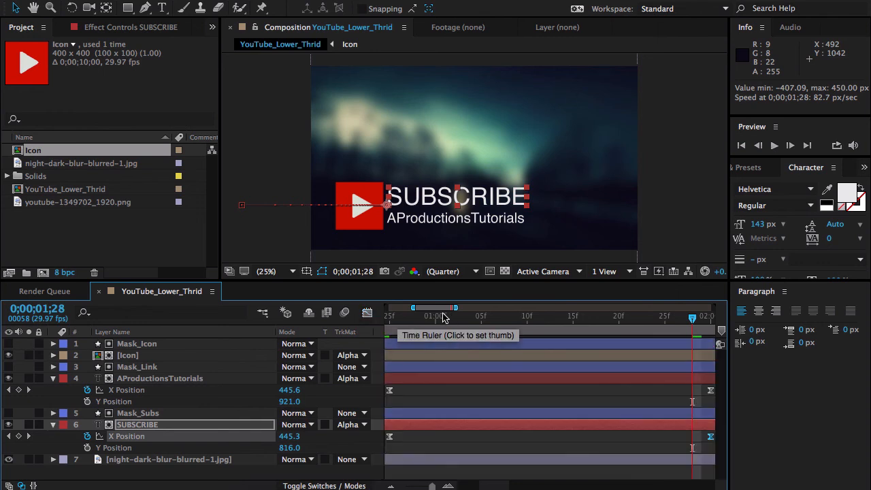